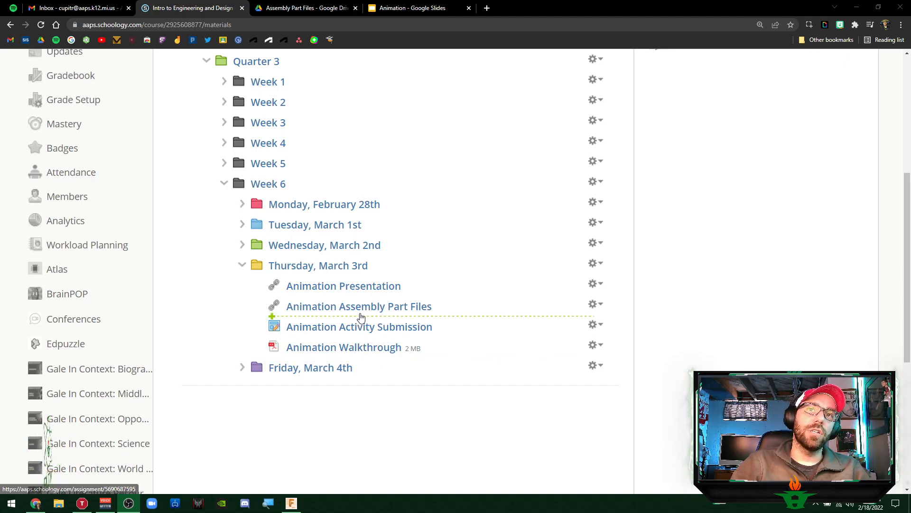
# Open the Animation Assembly Part Files link and download all the STEP files, from the 1x8 Beam to the Worm Gear.
pyautogui.click(362, 308)
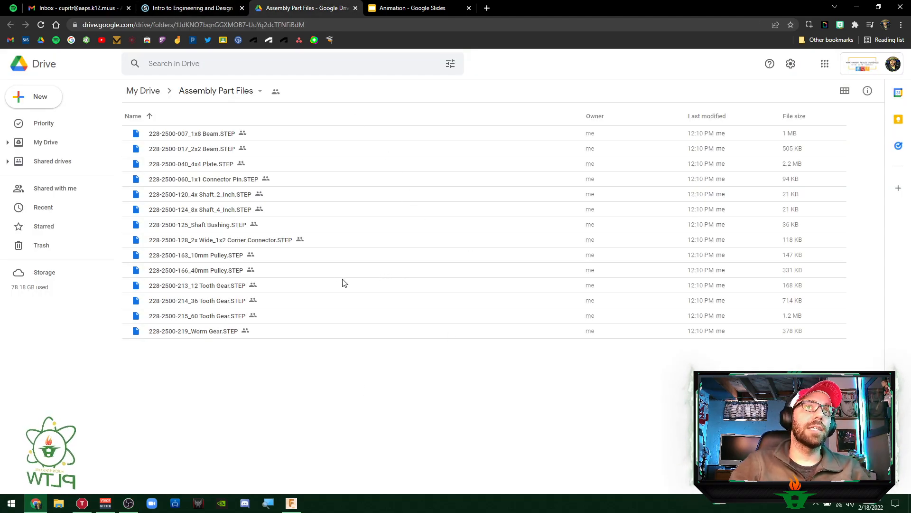
pyautogui.click(222, 133)
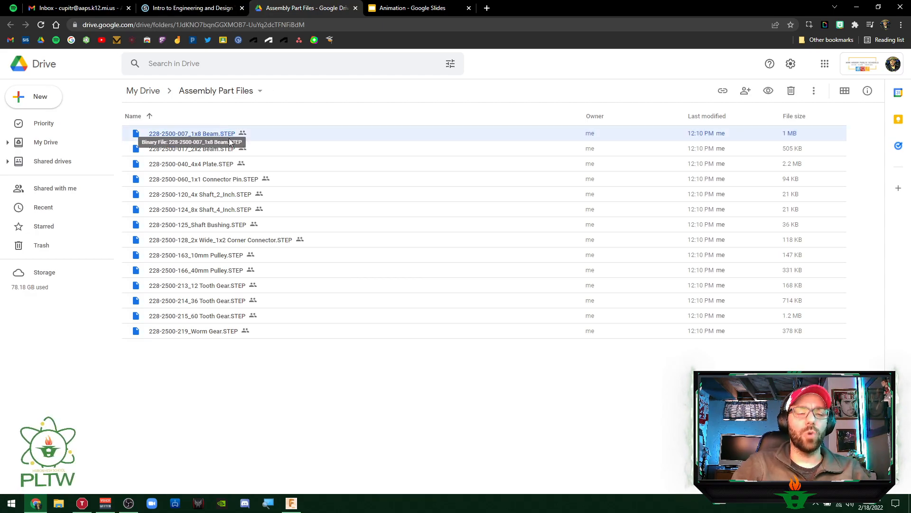
pyautogui.keyDown('shift'); pyautogui.click(207, 331); pyautogui.keyUp('shift')
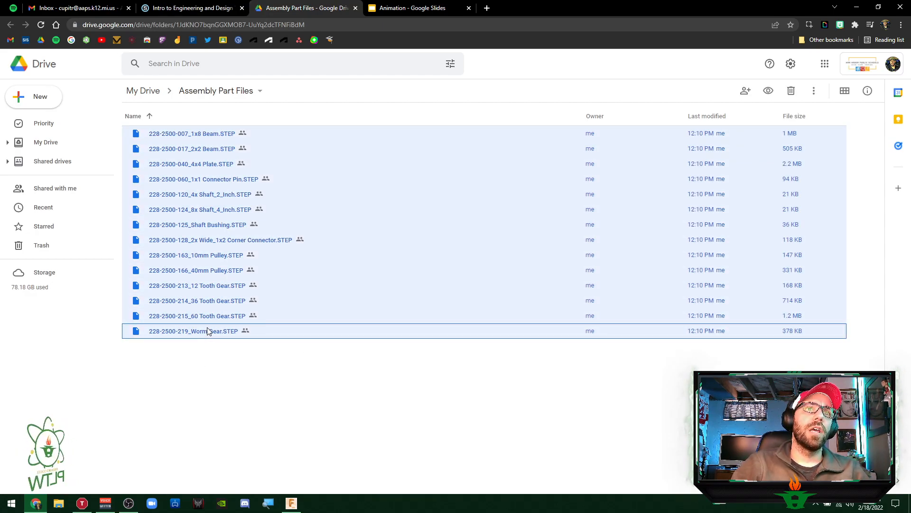
pyautogui.rightClick(272, 328)
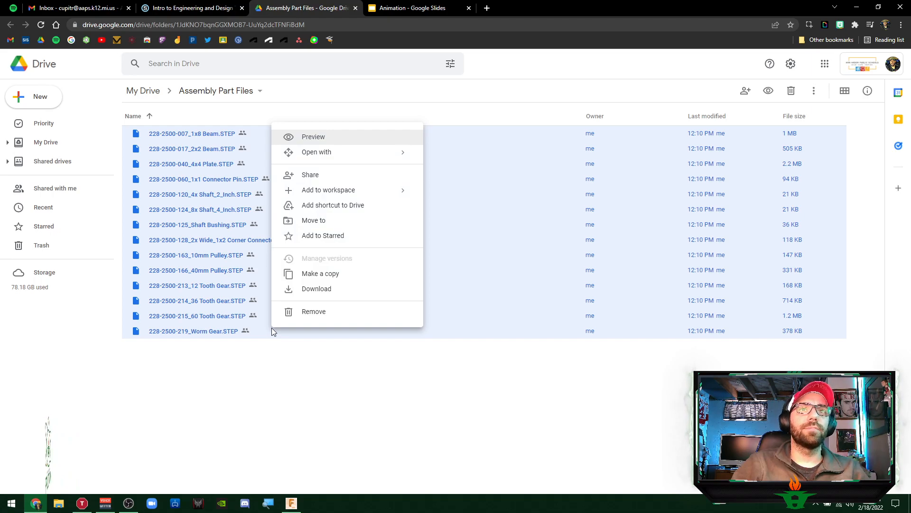
pyautogui.click(317, 289)
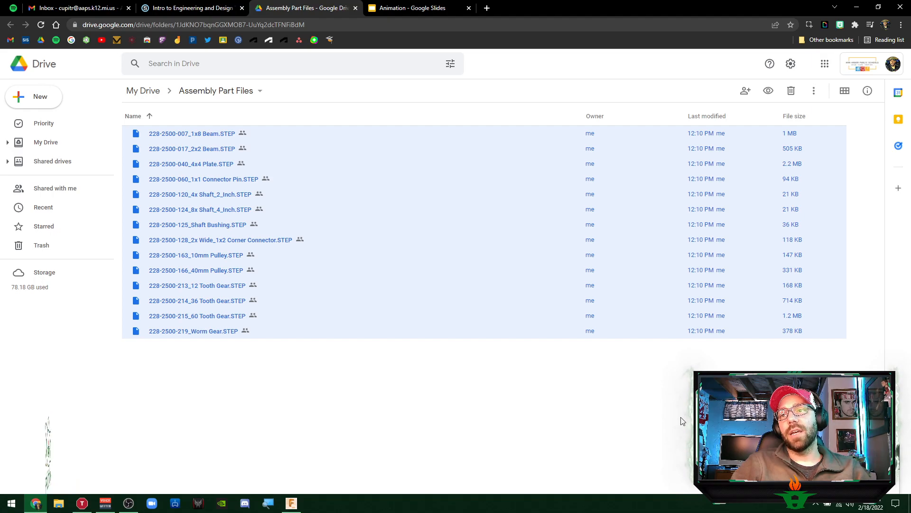
# In File Explorer, open the ied_414_VEXIQ_PartFiles archive in Downloads and check its Extract All options without extracting.
pyautogui.click(69, 504)
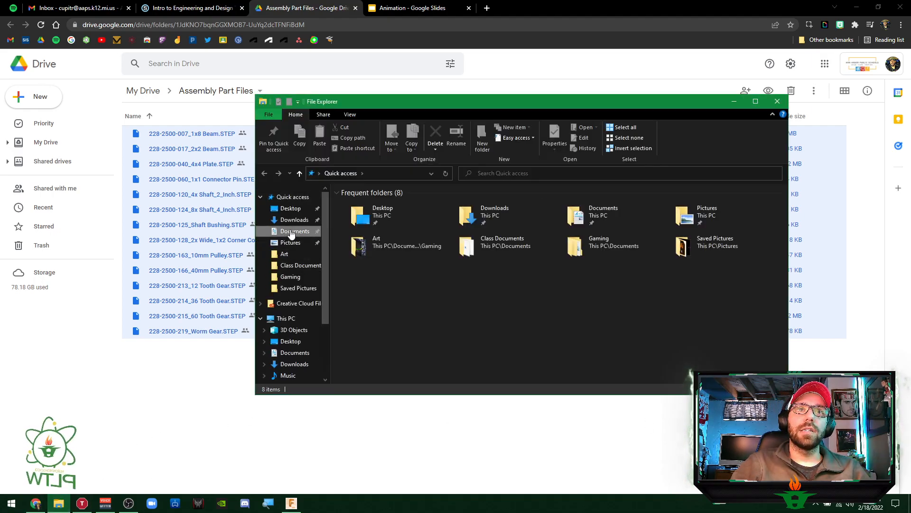
pyautogui.click(293, 231)
pyautogui.click(294, 221)
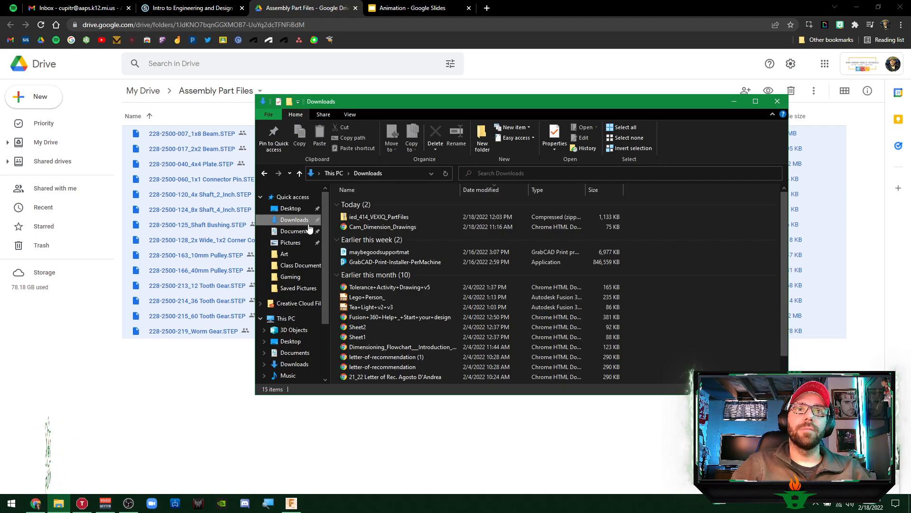
pyautogui.doubleClick(402, 217)
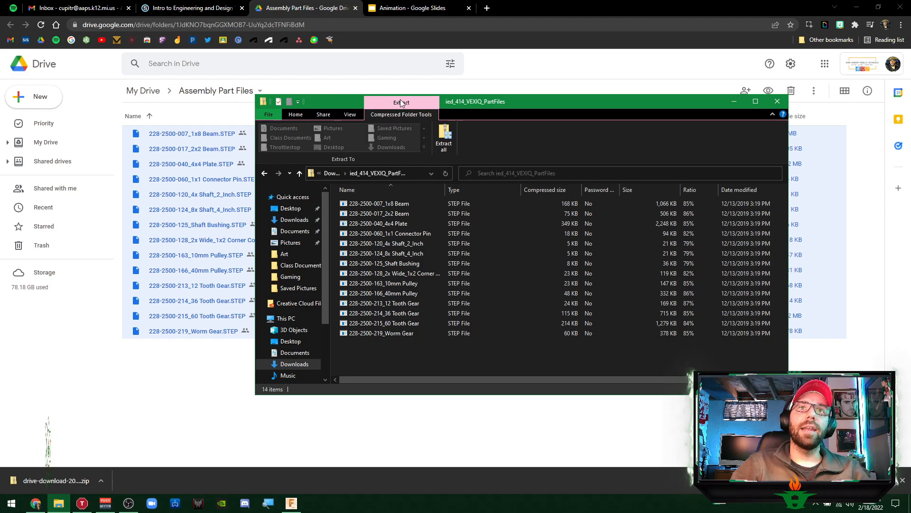
pyautogui.moveTo(540, 102); pyautogui.dragTo(537, 119)
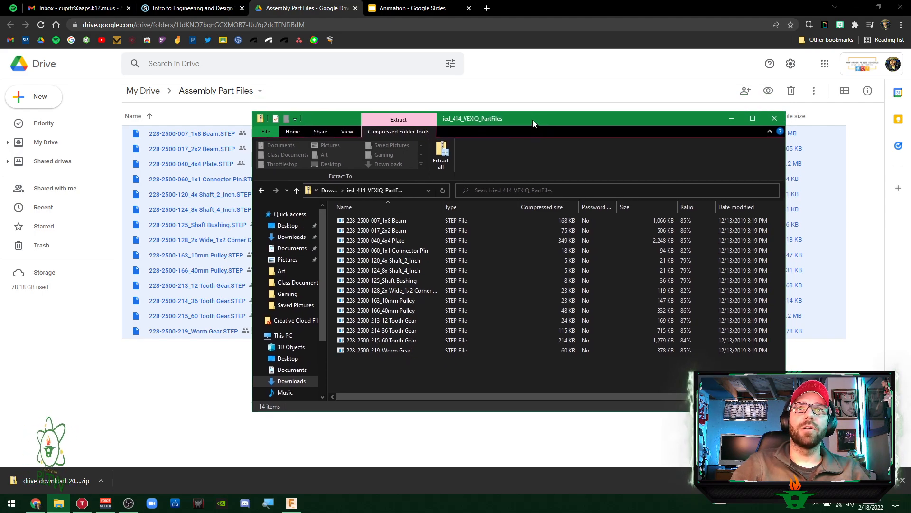
pyautogui.click(446, 157)
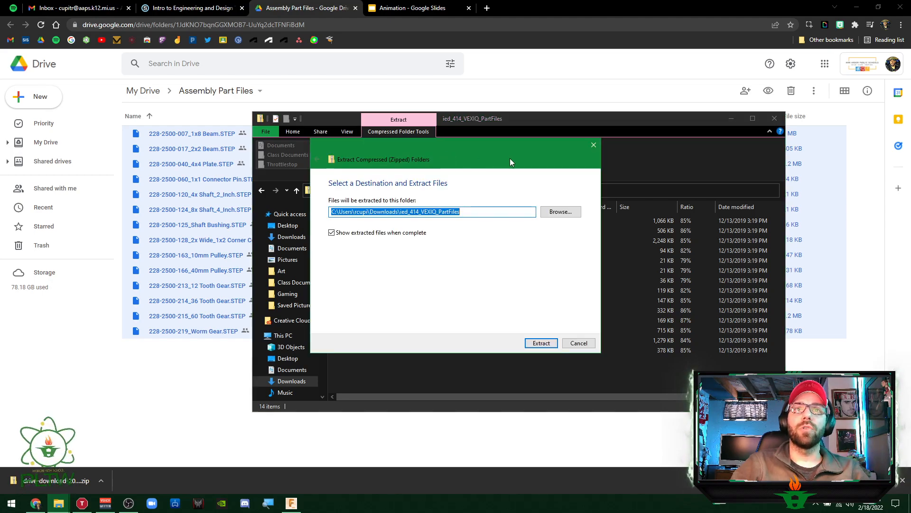
pyautogui.click(579, 344)
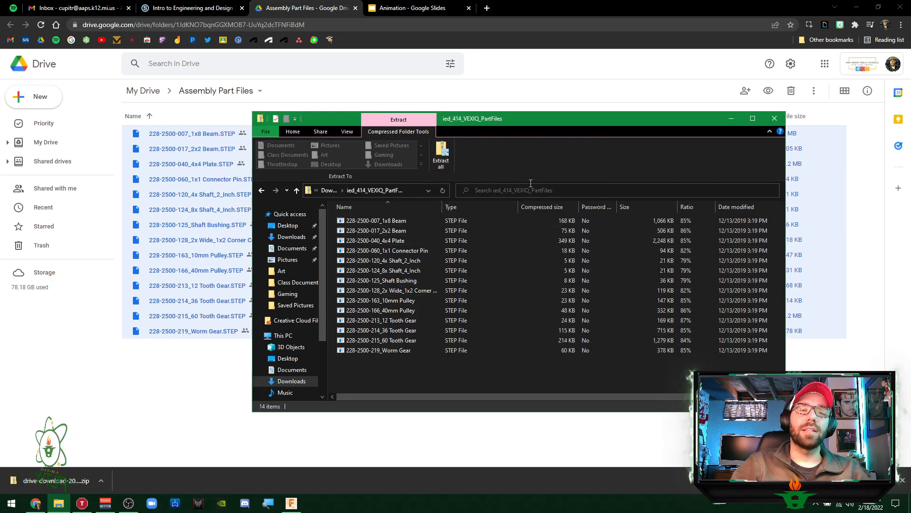
# Examine the STEP part files stored in the Class Documents folder under Documents, and move the window out of the way.
pyautogui.click(291, 247)
pyautogui.doubleClick(383, 260)
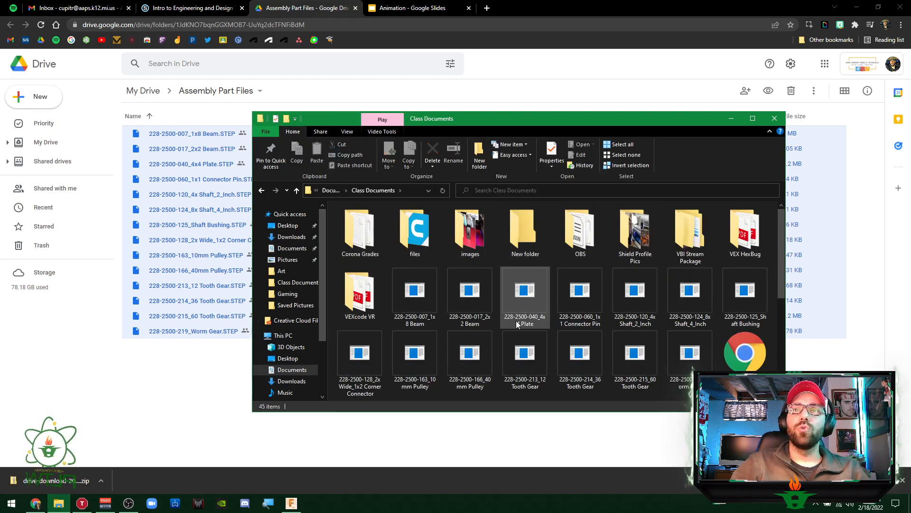
pyautogui.scroll(-1, 507, 321)
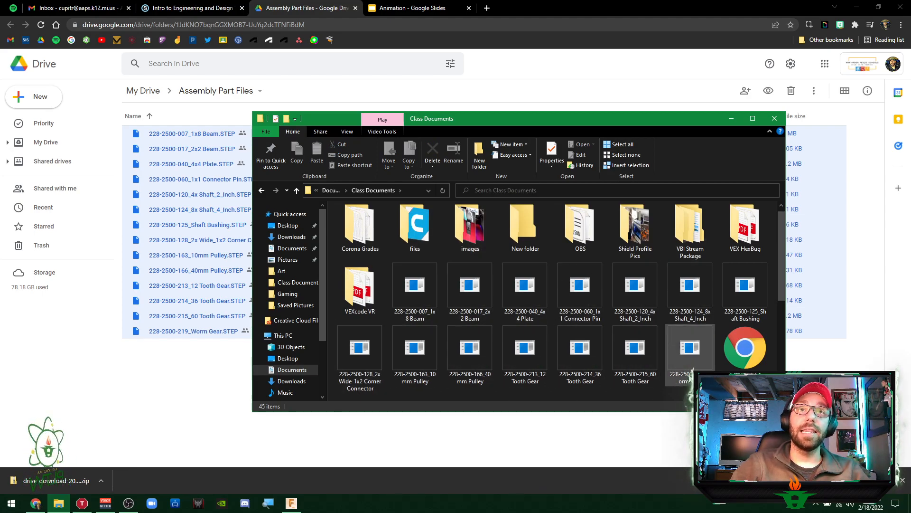
pyautogui.moveTo(508, 117); pyautogui.dragTo(529, 129)
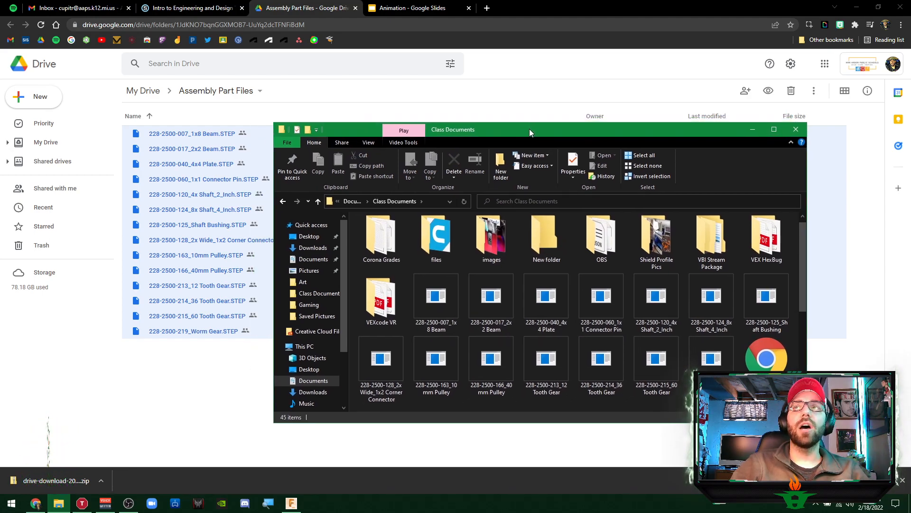
pyautogui.moveTo(614, 132); pyautogui.dragTo(613, 512)
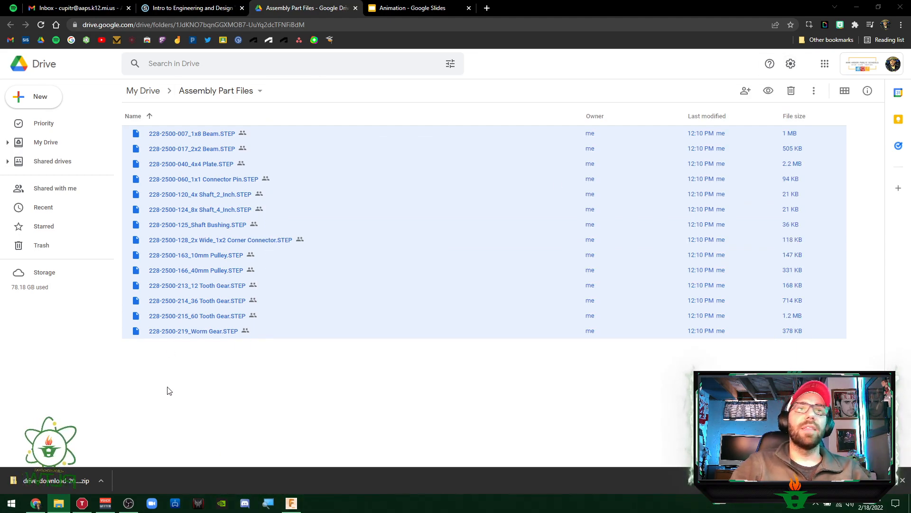
# Switch to Fusion 360, start an upload to the Engineering Design project, and select all the 228-2500 STEP files in the Class Documents folder.
pyautogui.click(292, 503)
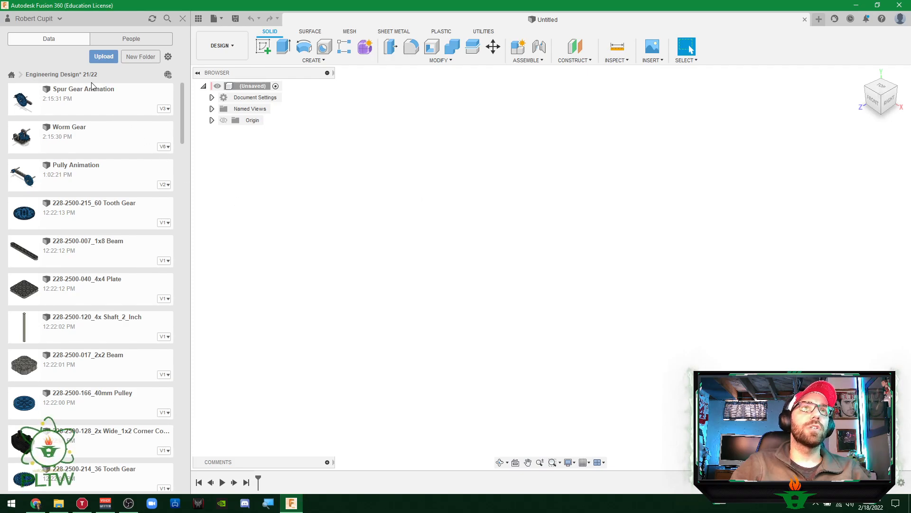
pyautogui.click(104, 57)
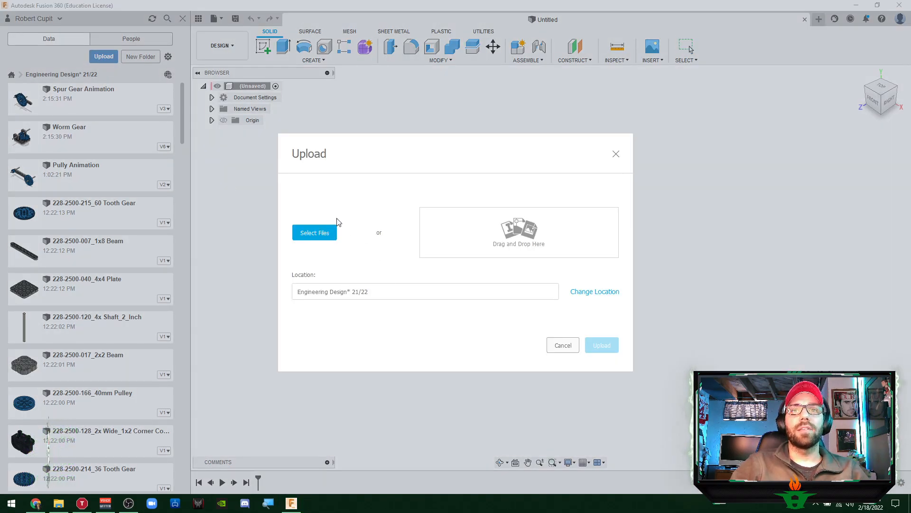
pyautogui.moveTo(660, 512); pyautogui.dragTo(618, 87)
pyautogui.click(537, 266)
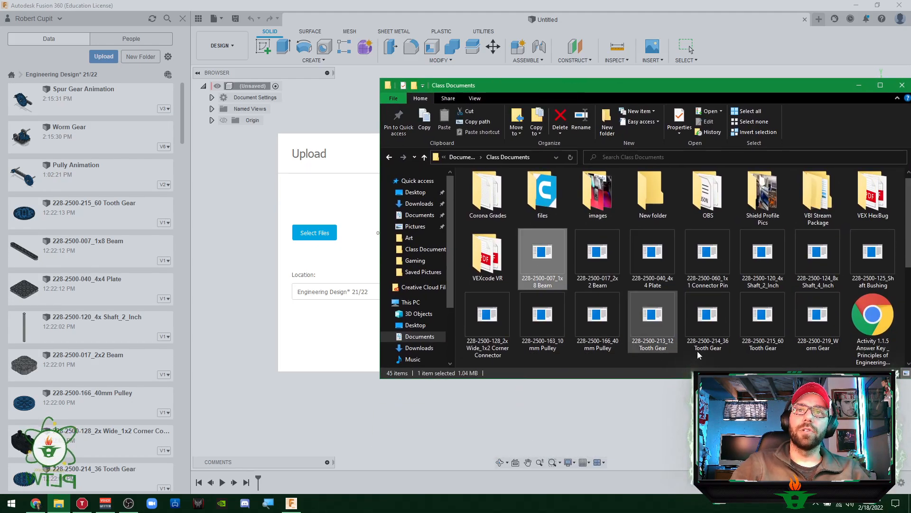
pyautogui.keyDown('shift'); pyautogui.click(826, 333); pyautogui.keyUp('shift')
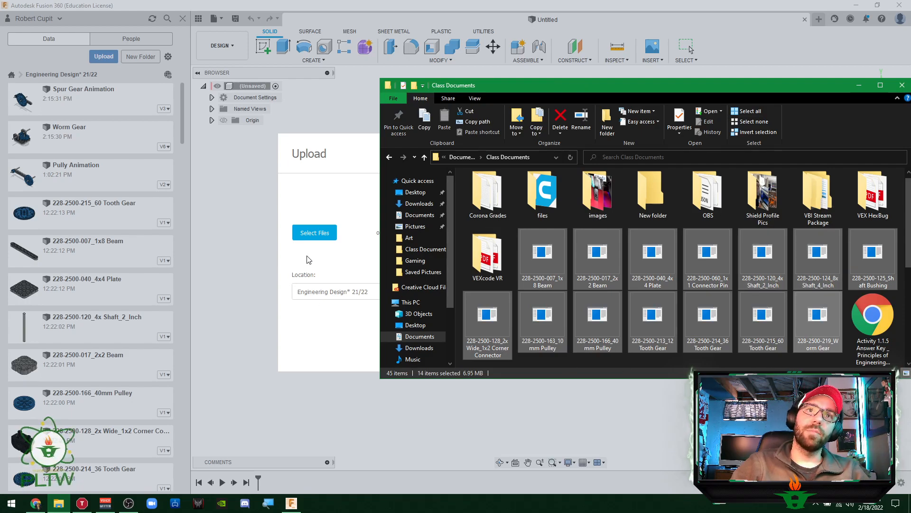
pyautogui.moveTo(468, 89); pyautogui.dragTo(414, 108)
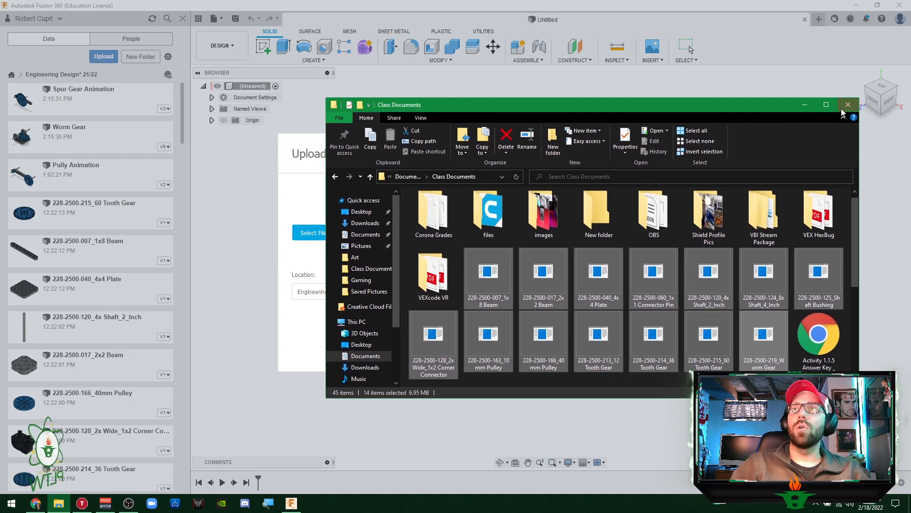
# Close the folder window, browse for the upload files, cancel the upload, and return to the empty Fusion 360 design.
pyautogui.click(847, 105)
pyautogui.click(318, 232)
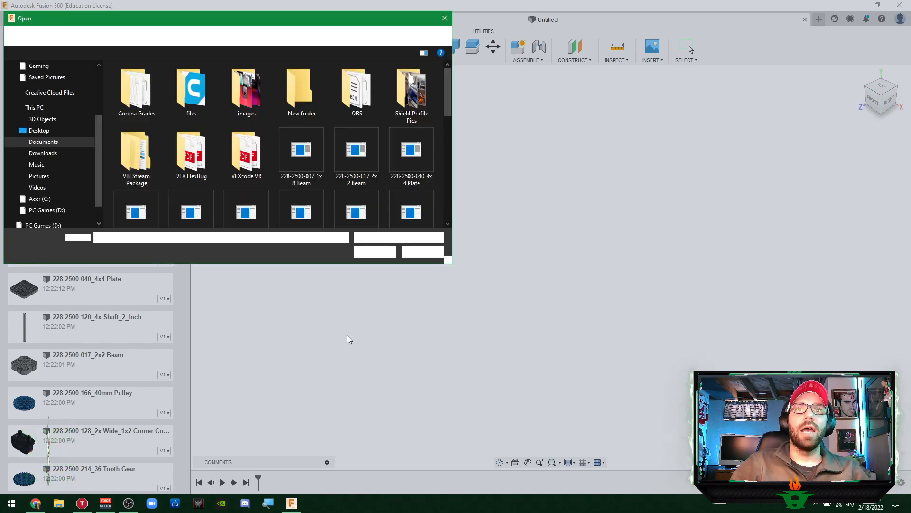
pyautogui.click(434, 253)
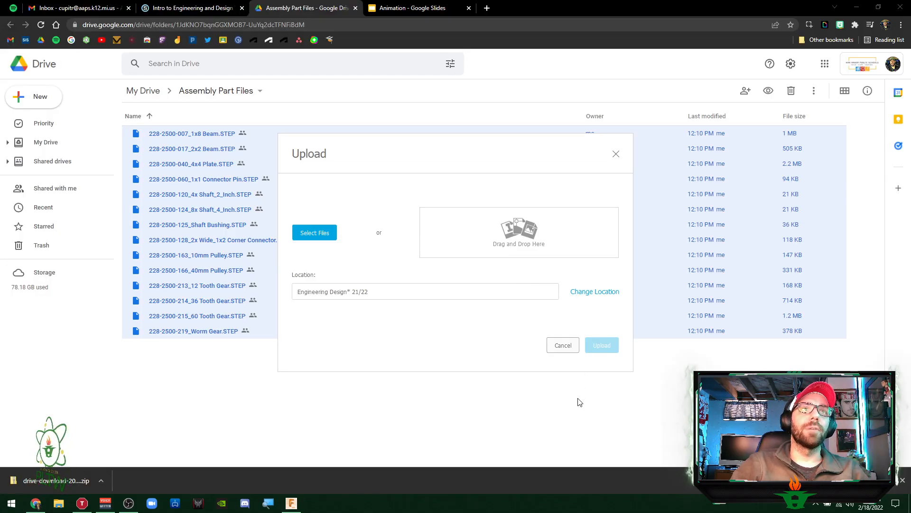
pyautogui.click(562, 347)
pyautogui.click(295, 383)
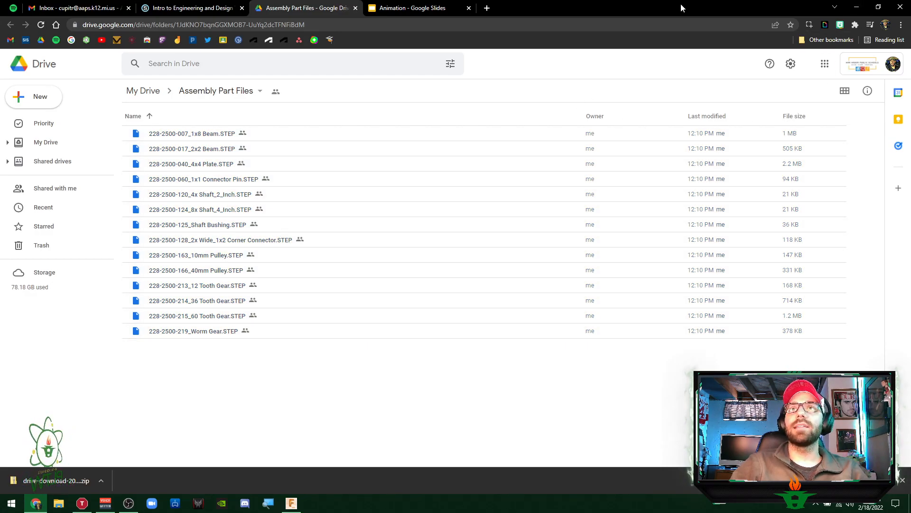
pyautogui.click(857, 7)
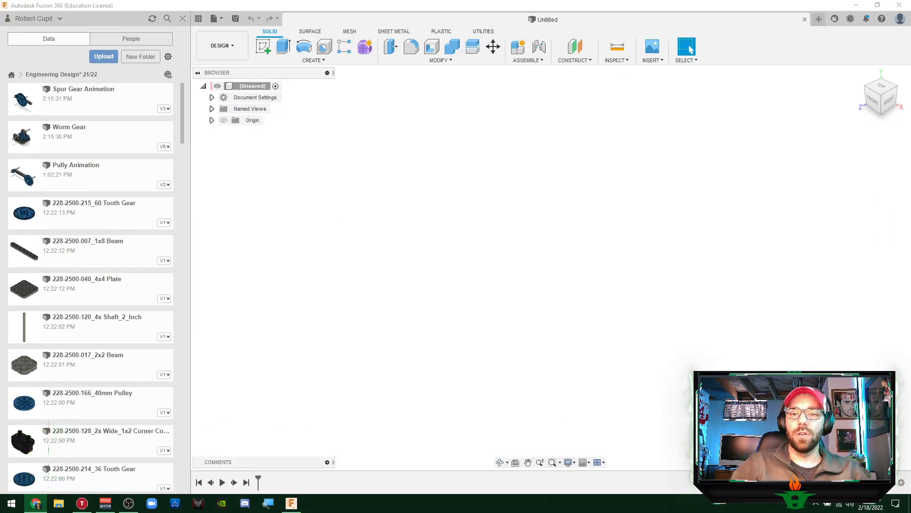
# Look through the uploaded parts in the Engineering Design project and open the Pully Animation design.
pyautogui.scroll(-5, 87, 209)
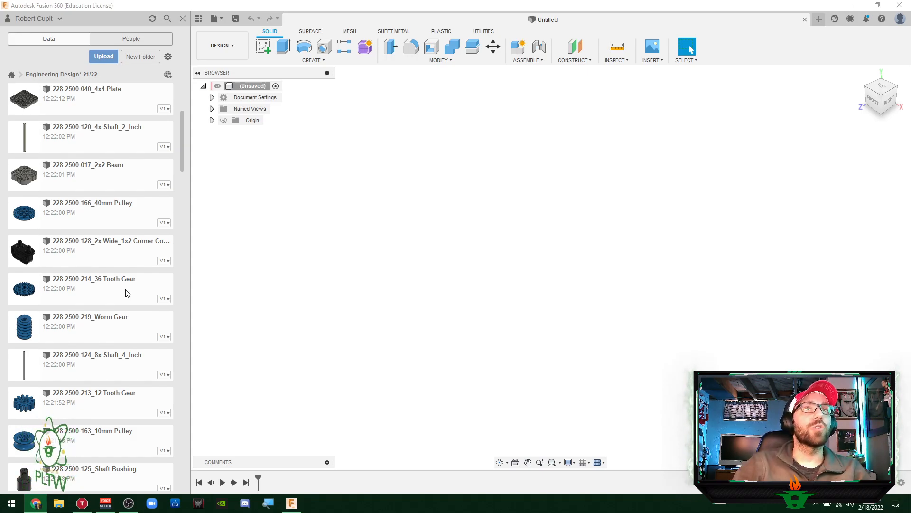
pyautogui.scroll(3, 129, 295)
pyautogui.scroll(1, 131, 309)
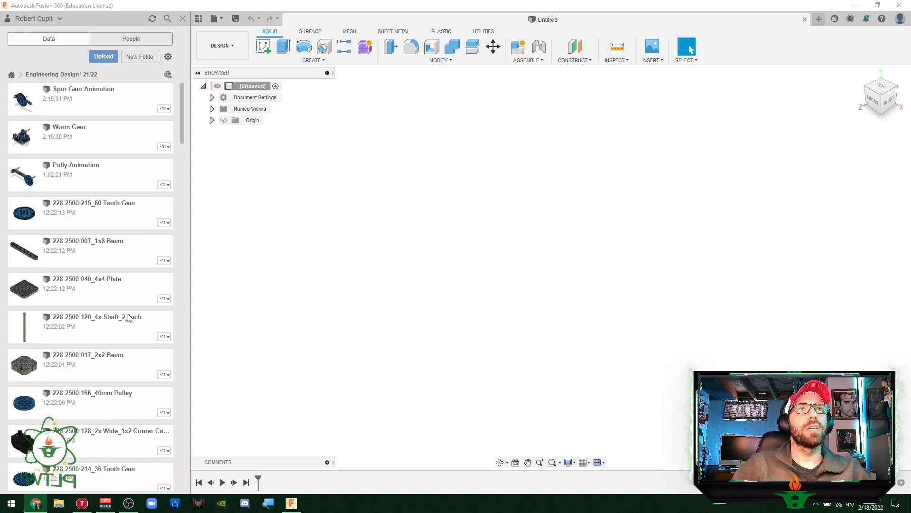
pyautogui.click(94, 189)
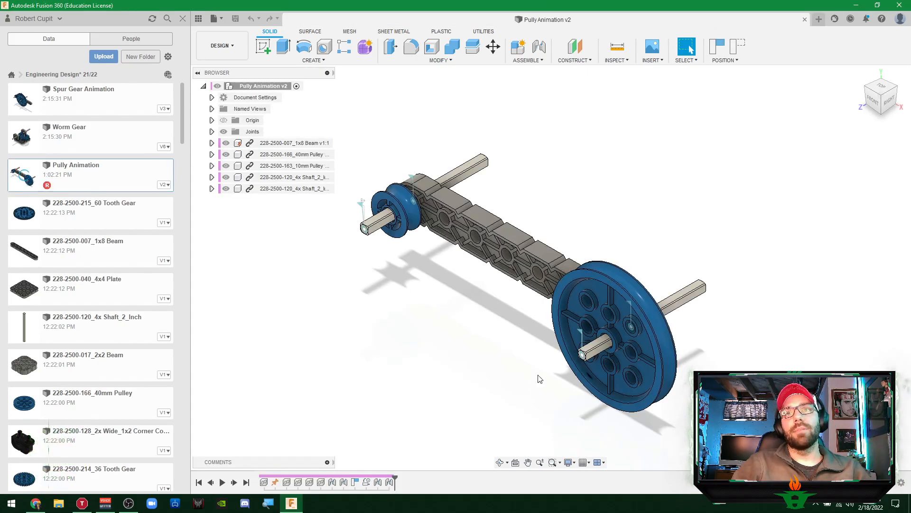
pyautogui.scroll(1, 477, 320)
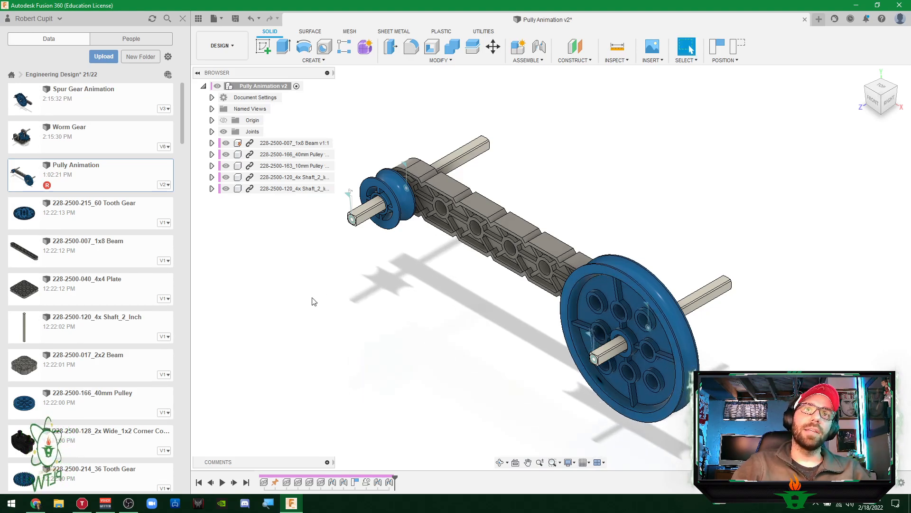
# Run Animate Model on the Rev2 joint of the pulley assembly, stop the animation, and close the design.
pyautogui.click(212, 131)
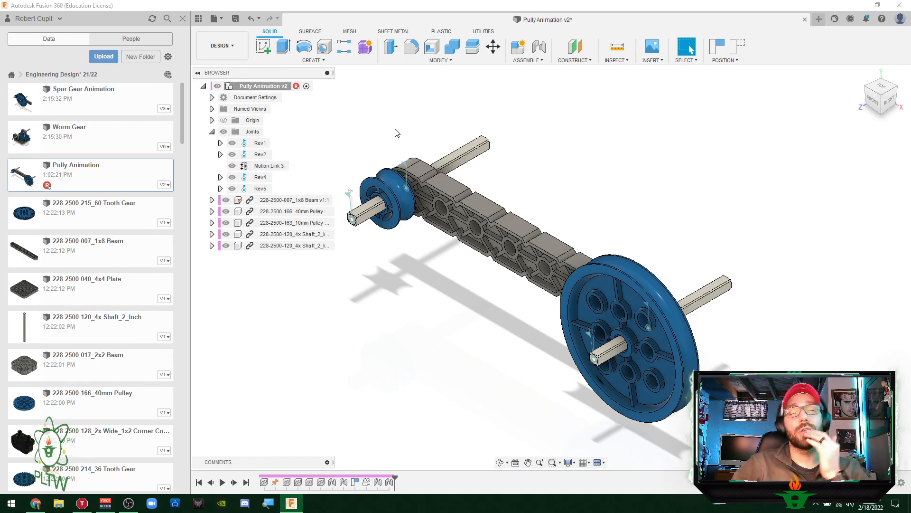
pyautogui.rightClick(254, 153)
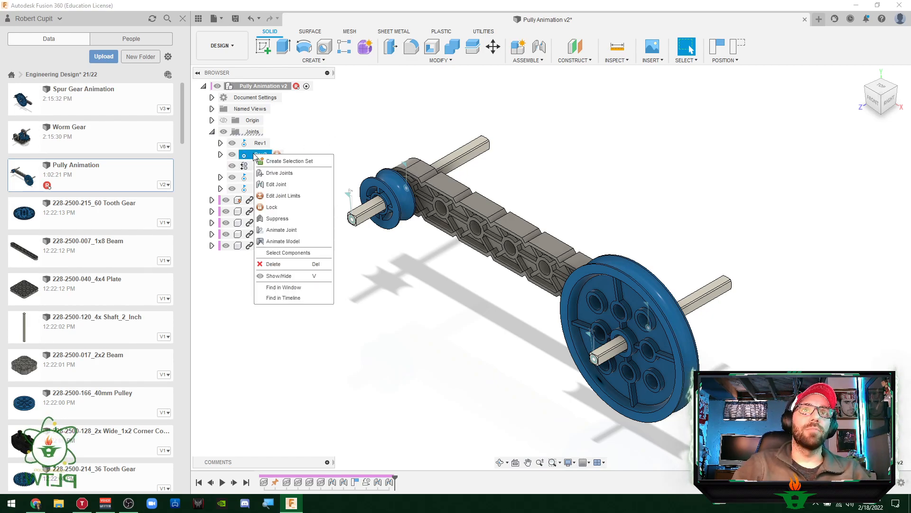
pyautogui.click(270, 242)
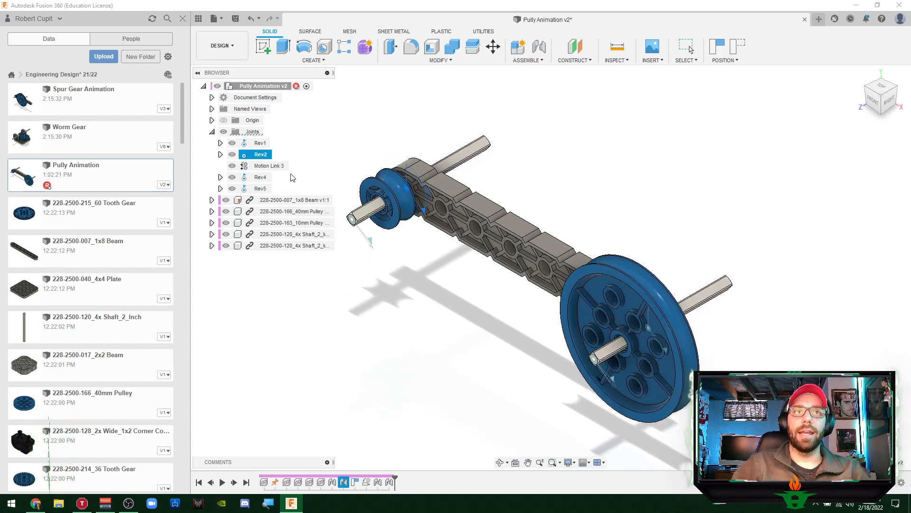
pyautogui.click(324, 152)
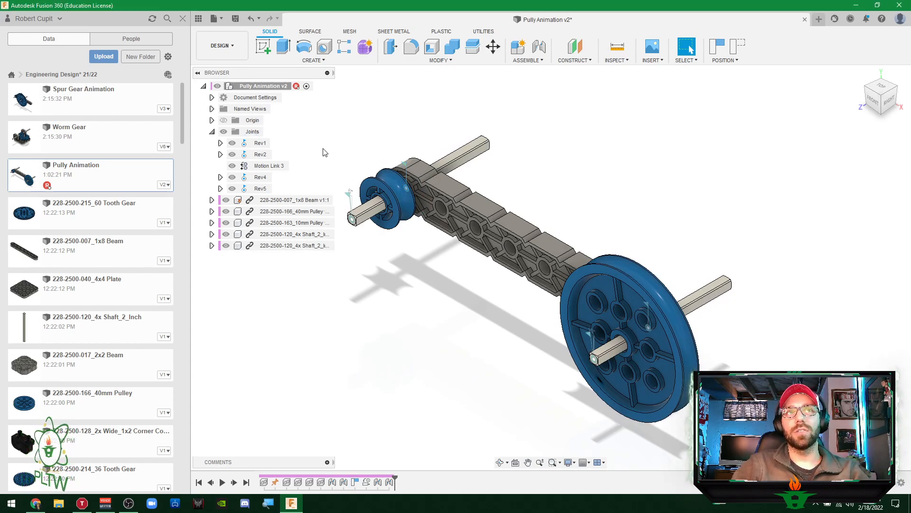
pyautogui.click(804, 20)
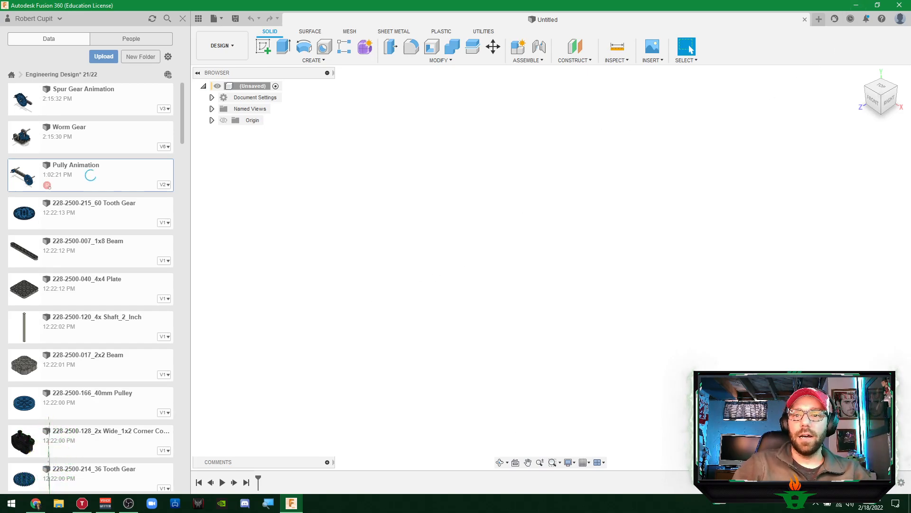
# Switch to Chrome, close the Assembly Part Files page, and return to the Intro to Engineering and Design course page.
pyautogui.hotkey('alt', 'Tab')
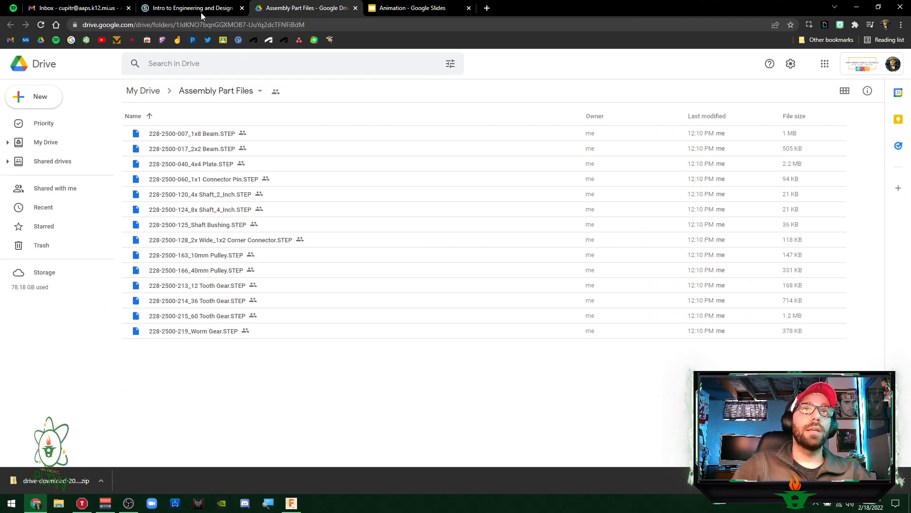
pyautogui.click(201, 13)
pyautogui.click(356, 8)
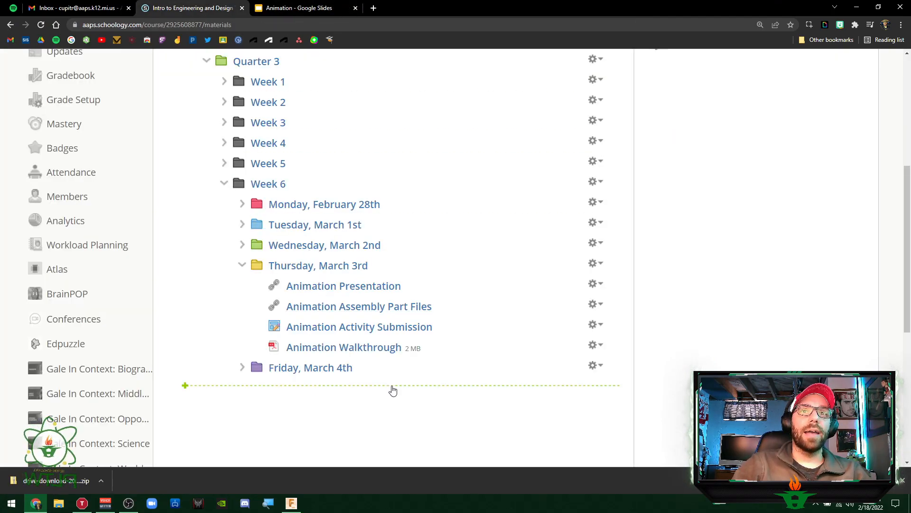
# Move Animation Walkthrough above Animation Activity Submission in the Thursday, March 3rd folder and open the walkthrough document.
pyautogui.moveTo(332, 346)
pyautogui.mouseDown()
pyautogui.moveTo(332, 319)
pyautogui.moveTo(333, 332)
pyautogui.mouseUp()
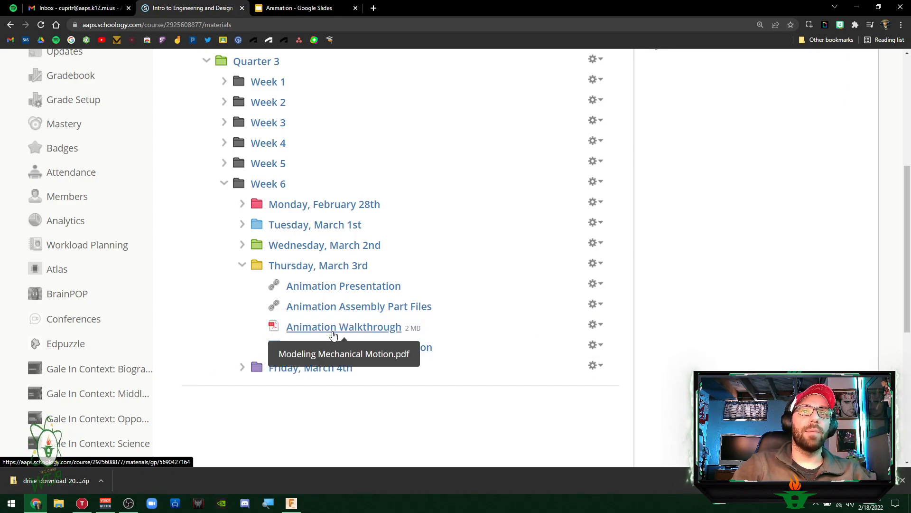
pyautogui.click(335, 331)
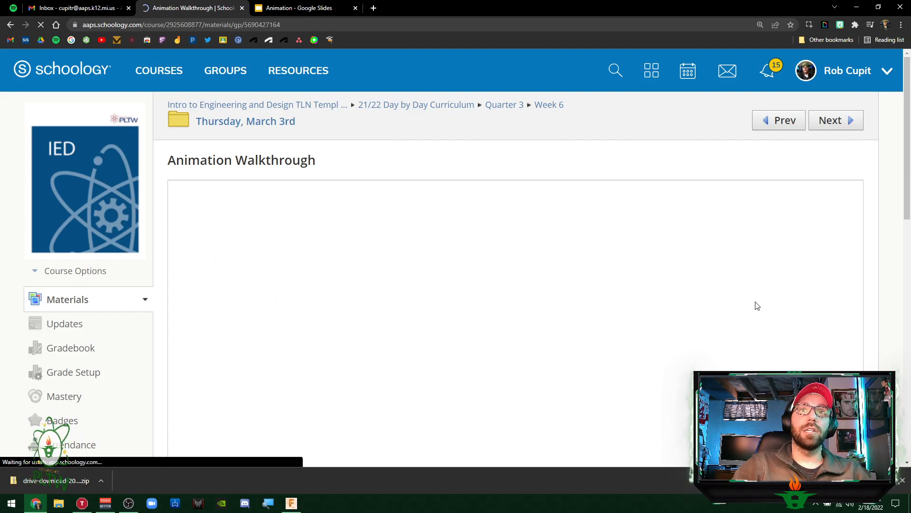
pyautogui.scroll(-3, 874, 239)
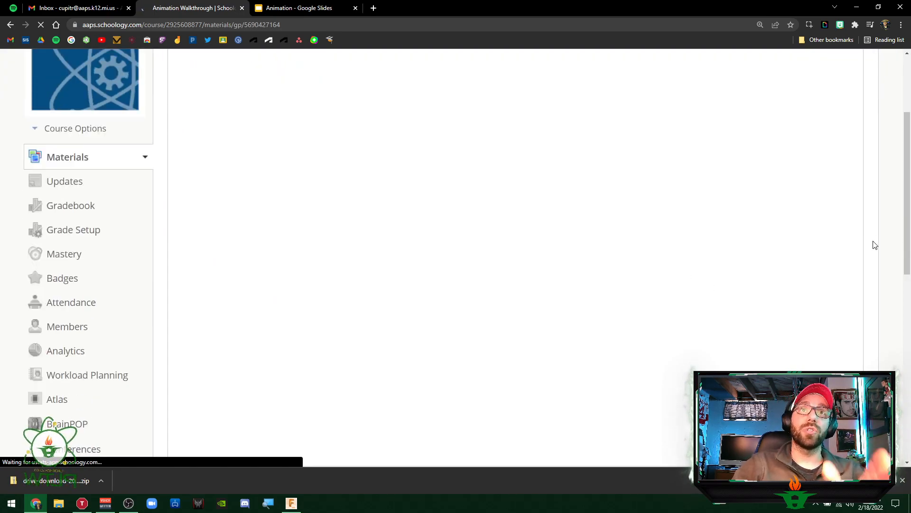
pyautogui.scroll(1, 887, 245)
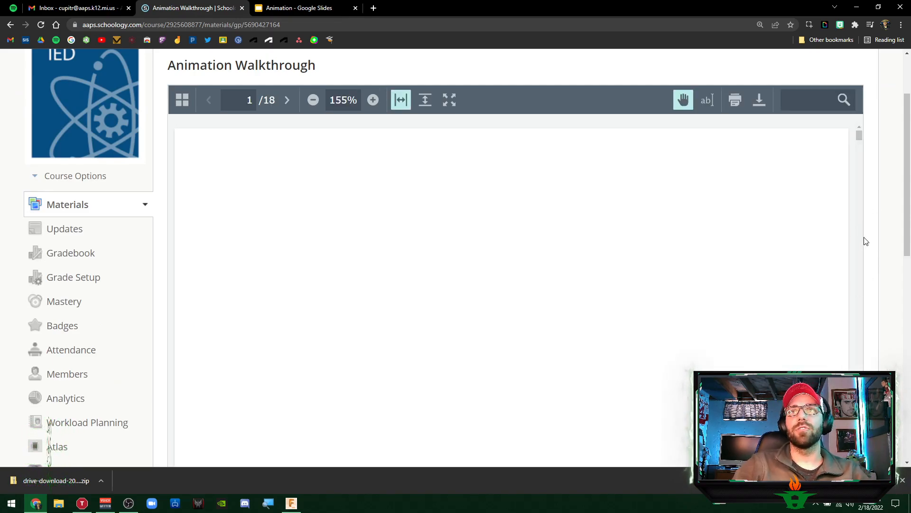
# Read through the Animation Walkthrough's pulley mechanism description, Fusion 360 joint instructions and assembly figures on the first four pages.
pyautogui.scroll(-6, 522, 326)
pyautogui.scroll(-5, 522, 326)
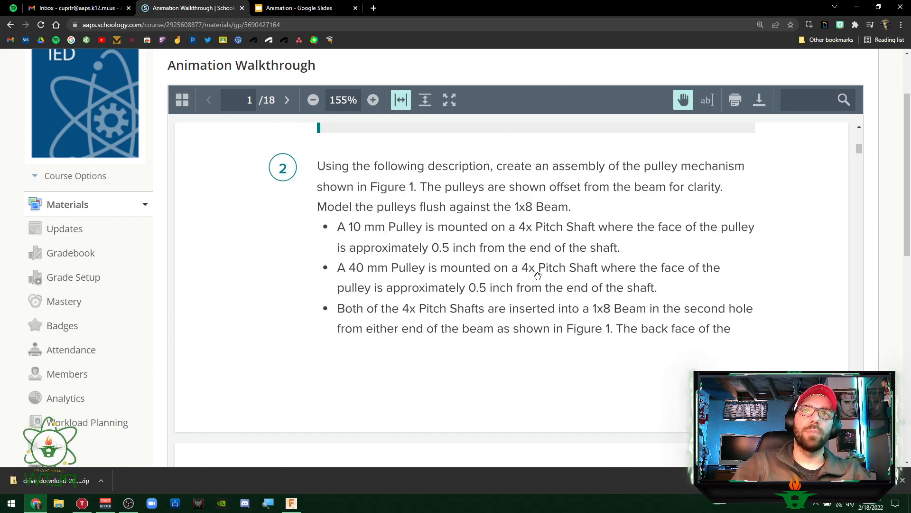
pyautogui.scroll(-7, 537, 280)
pyautogui.scroll(-7, 542, 290)
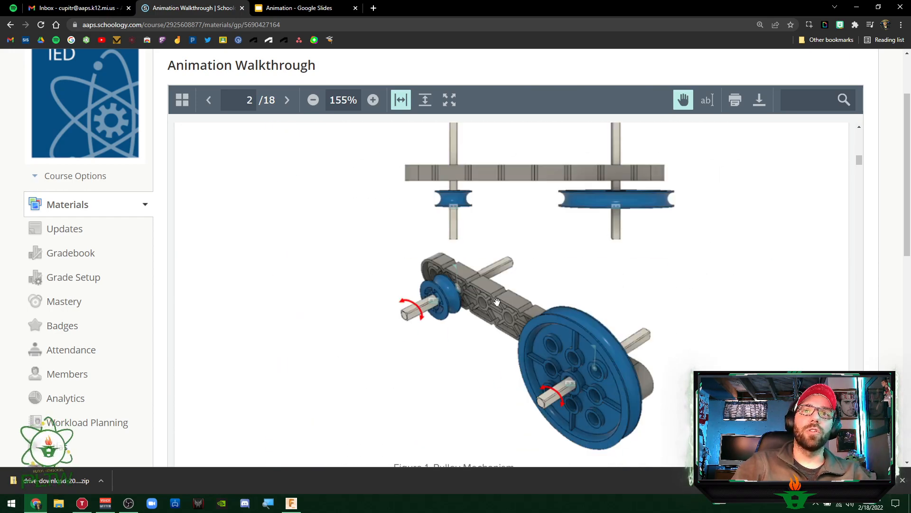
pyautogui.scroll(-12, 576, 306)
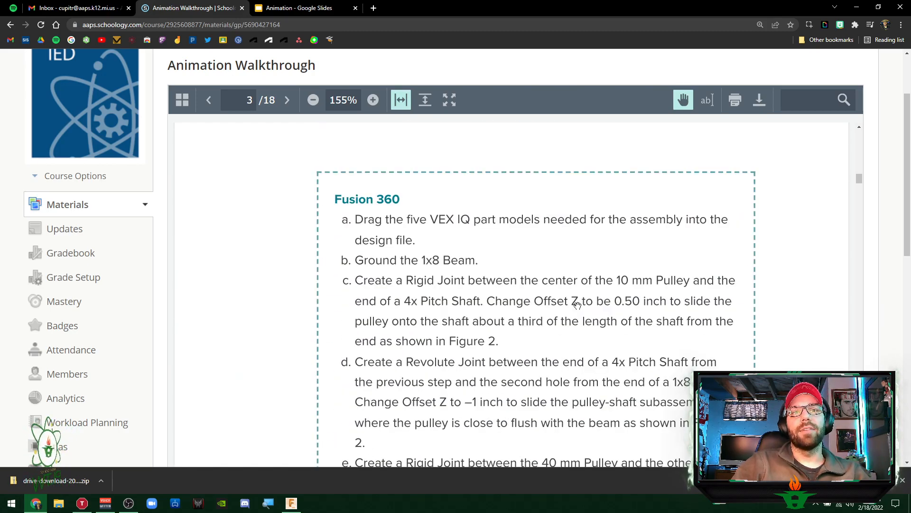
pyautogui.scroll(-10, 580, 320)
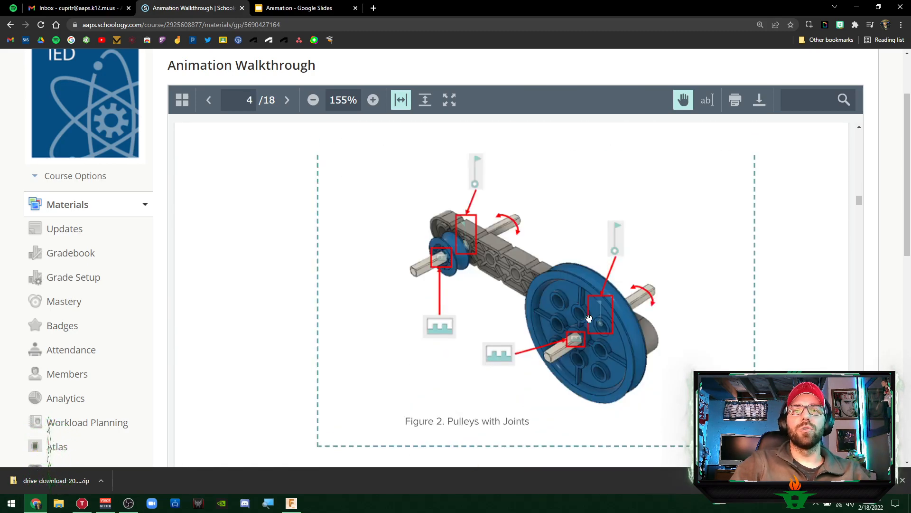
pyautogui.scroll(3, 617, 356)
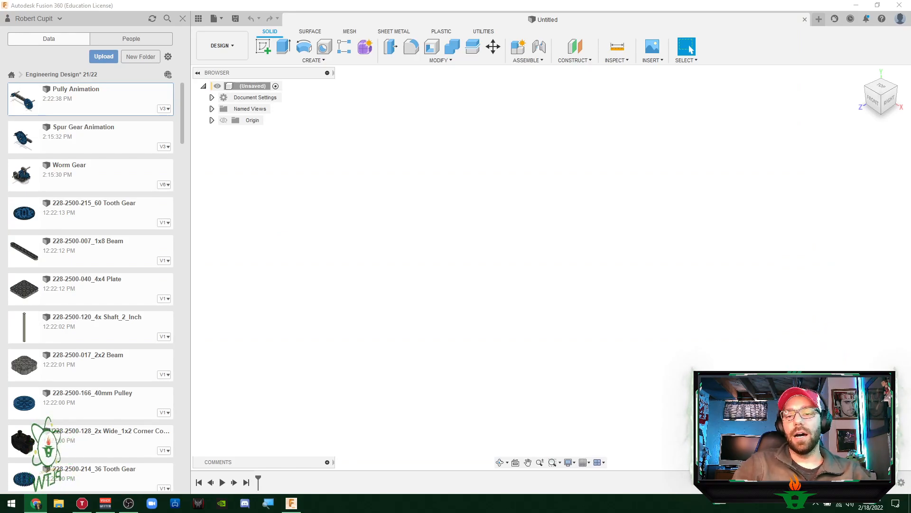
# Switch to Fusion 360 and save the empty design as Pully Example in the Engineering Design* 21/22 project.
pyautogui.click(427, 318)
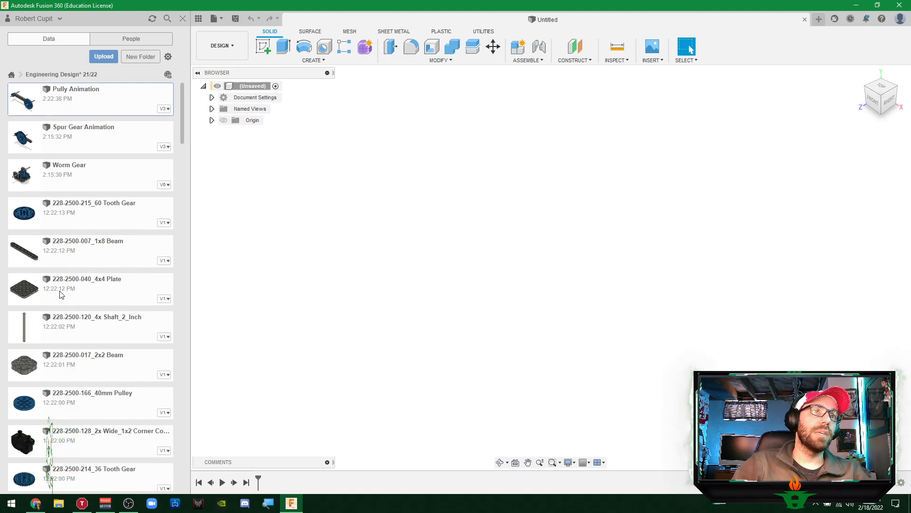
pyautogui.click(114, 255)
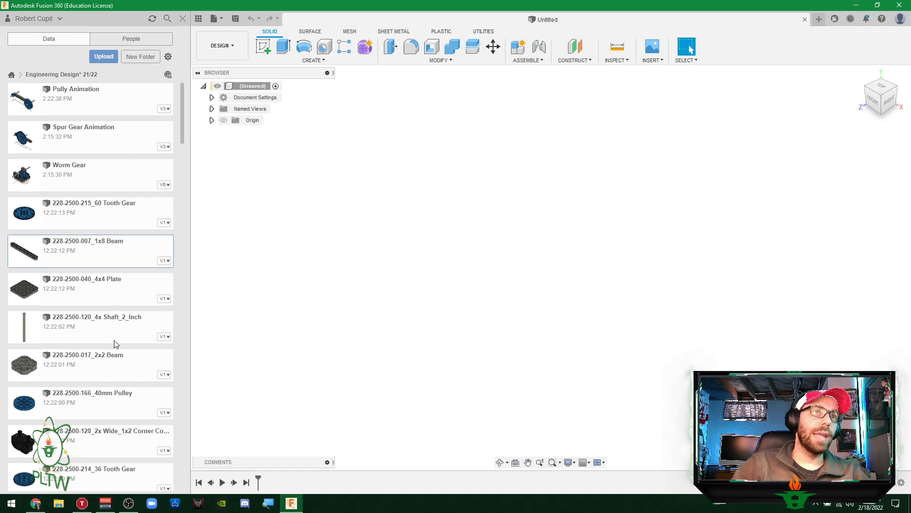
pyautogui.click(118, 339)
pyautogui.click(108, 263)
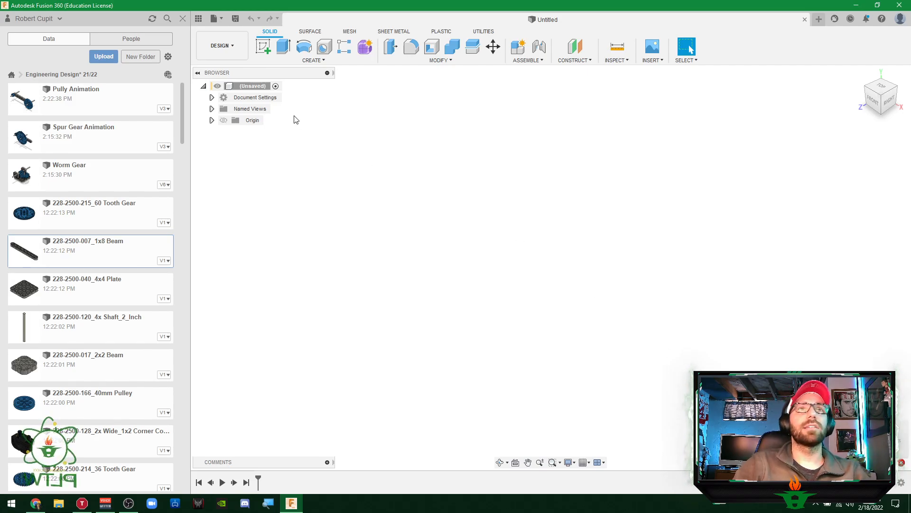
pyautogui.click(214, 18)
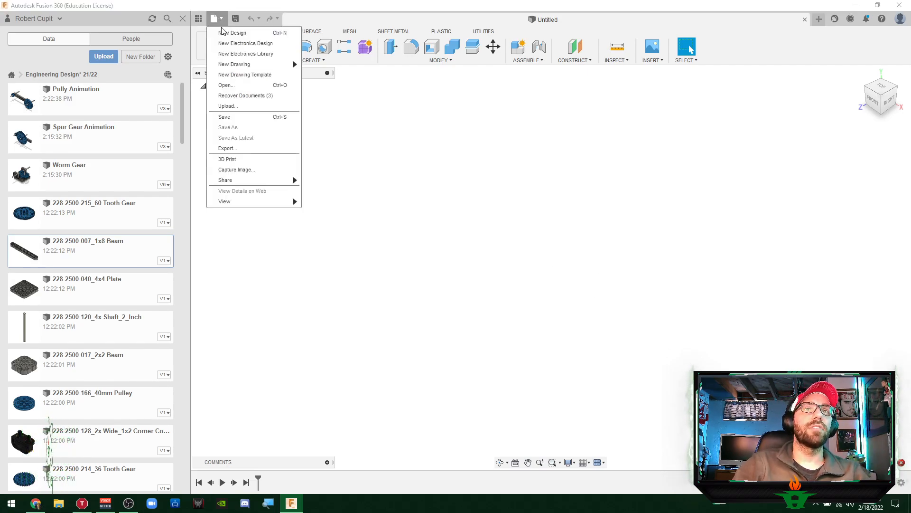
pyautogui.click(238, 117)
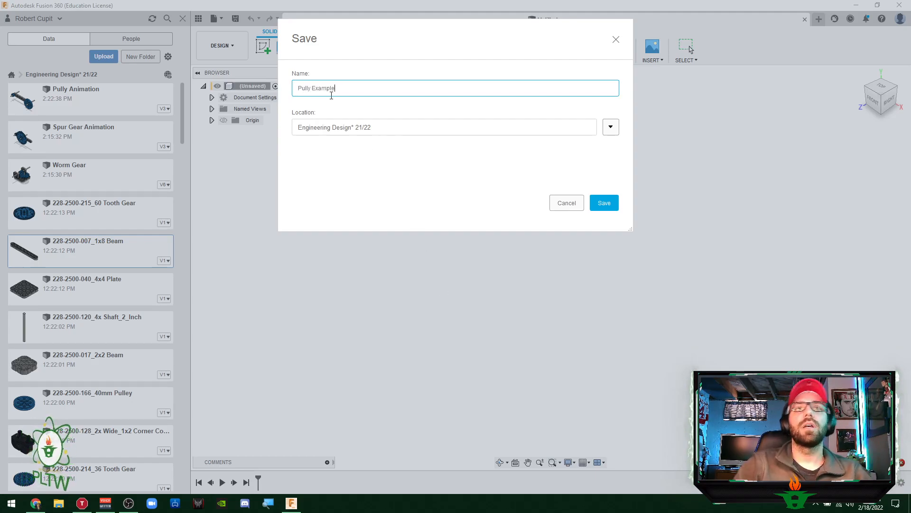
pyautogui.click(603, 203)
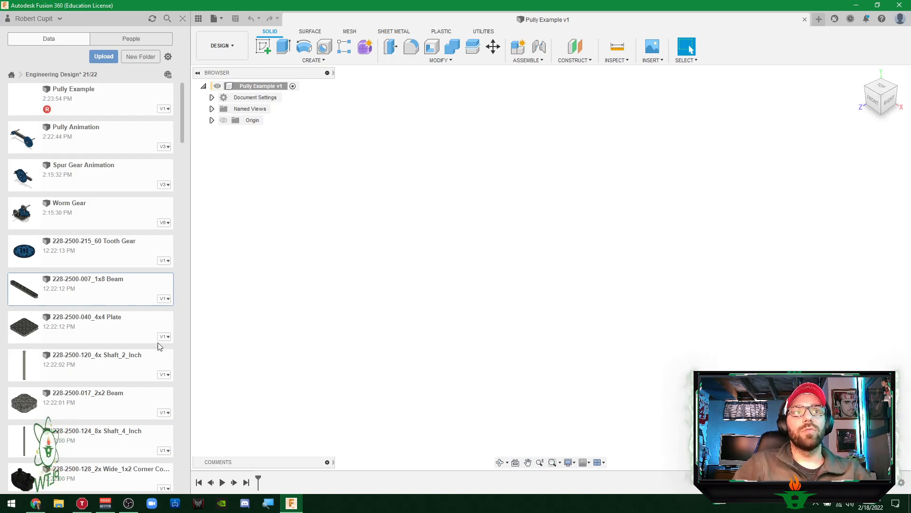
pyautogui.moveTo(105, 295); pyautogui.dragTo(524, 288)
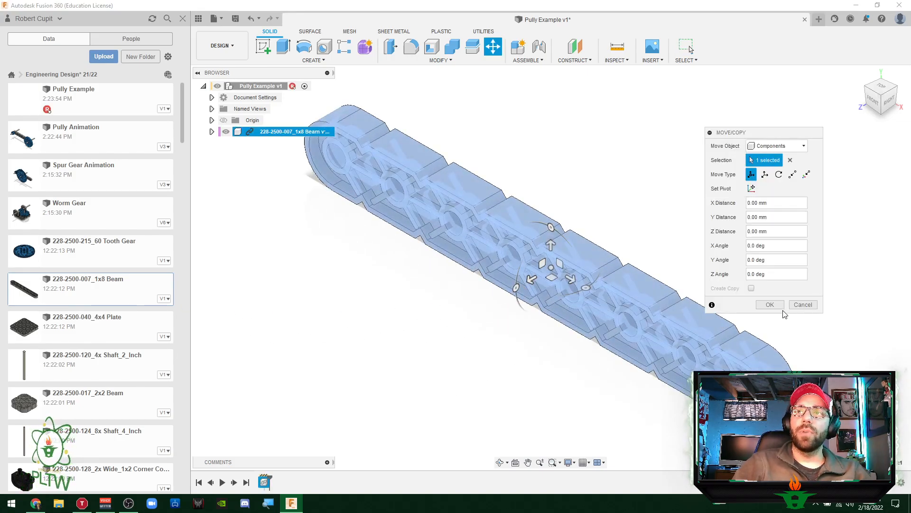
pyautogui.click(770, 305)
pyautogui.scroll(-3, 502, 316)
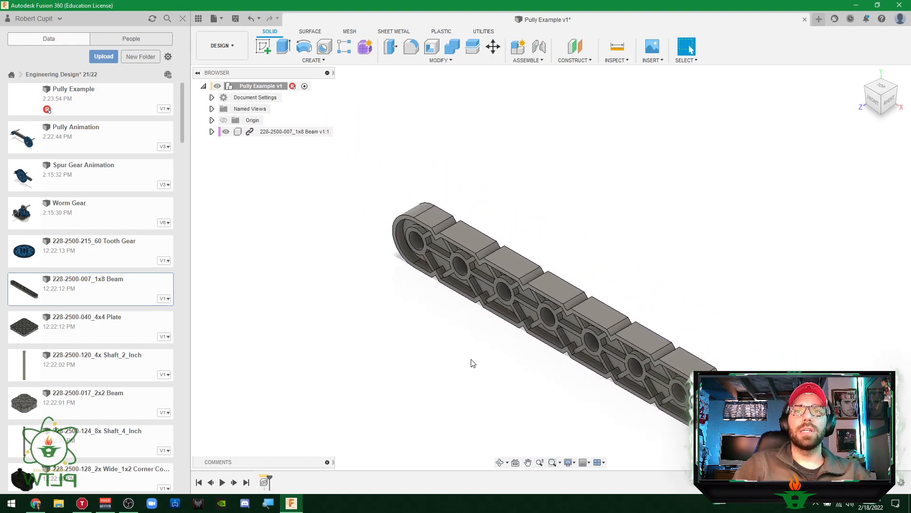
pyautogui.click(257, 134)
pyautogui.rightClick(258, 134)
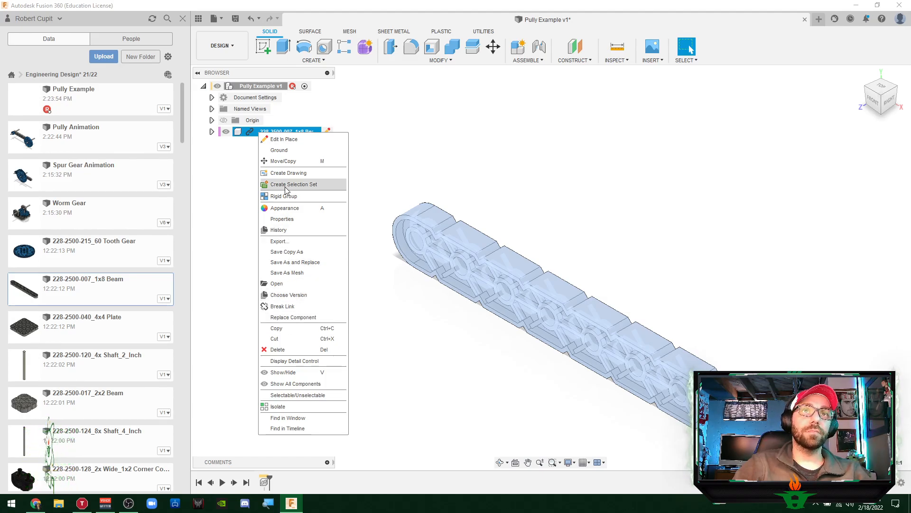
pyautogui.click(277, 153)
pyautogui.click(327, 310)
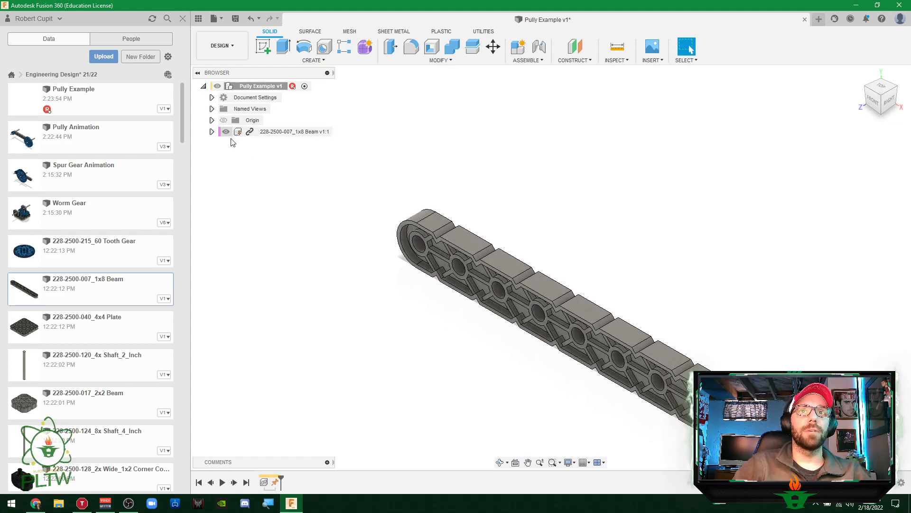
pyautogui.moveTo(379, 352); pyautogui.dragTo(404, 315, button='middle')
pyautogui.scroll(-10, 100, 309)
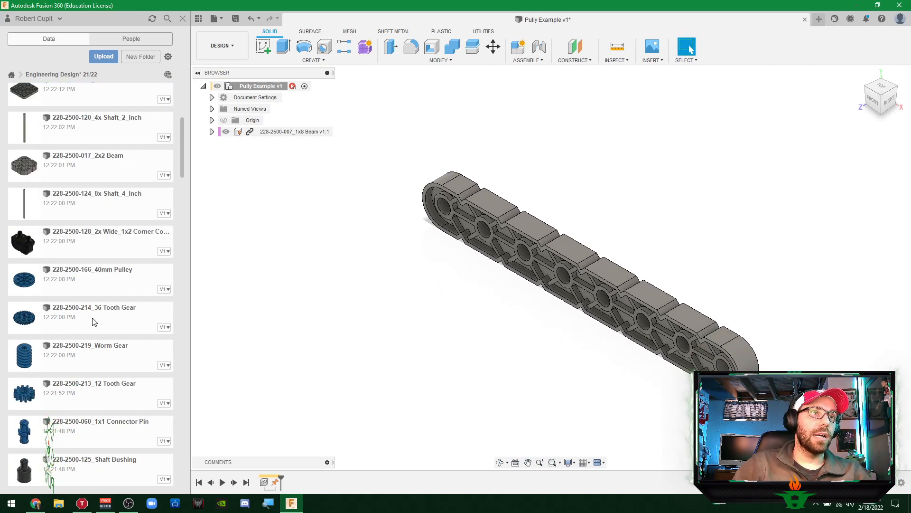
pyautogui.scroll(-1, 95, 326)
pyautogui.scroll(2, 100, 324)
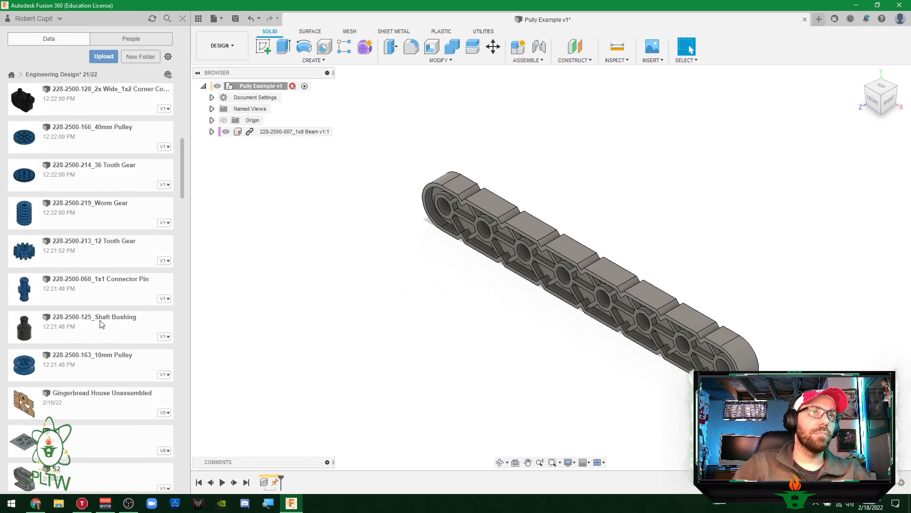
pyautogui.moveTo(80, 365); pyautogui.dragTo(419, 279)
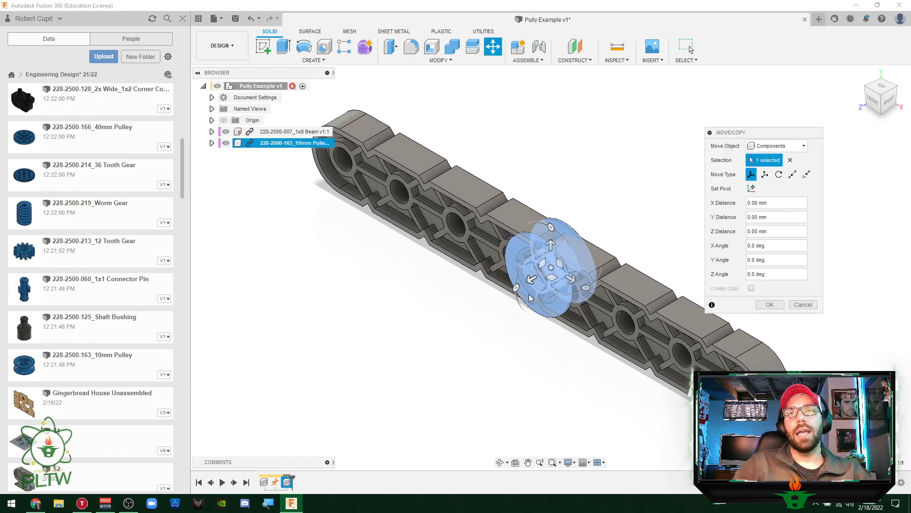
pyautogui.moveTo(550, 278); pyautogui.dragTo(281, 217)
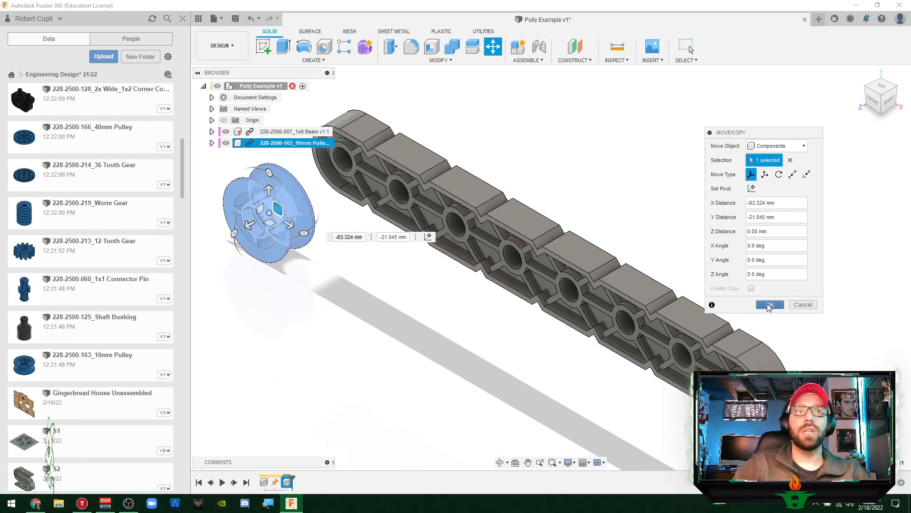
pyautogui.click(770, 305)
pyautogui.scroll(-3, 353, 311)
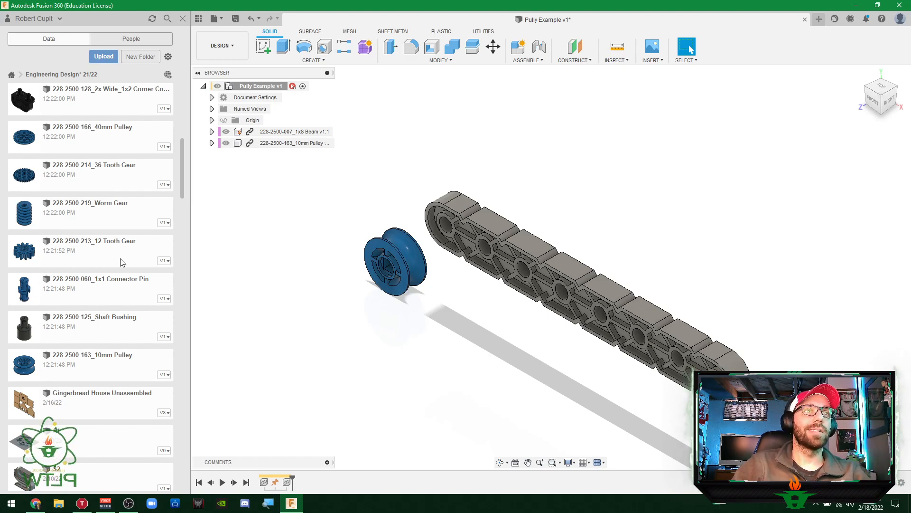
pyautogui.scroll(8, 68, 316)
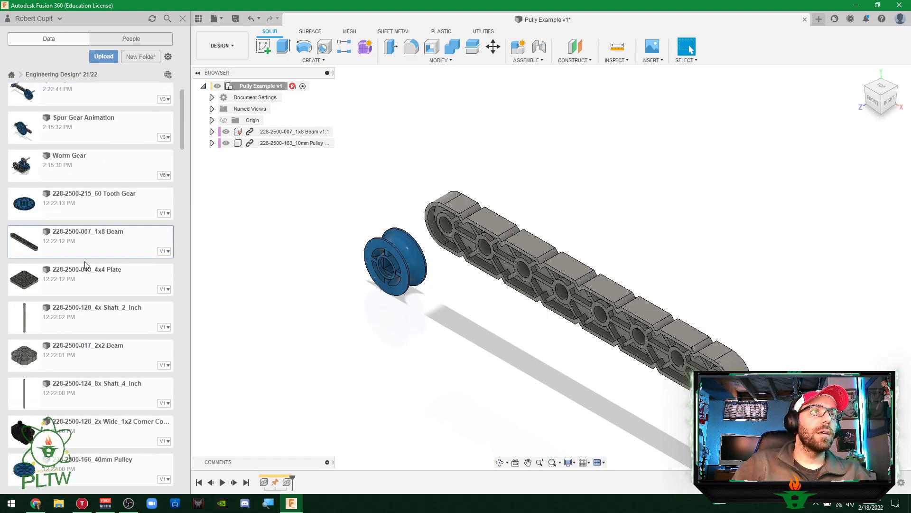
pyautogui.scroll(-6, 86, 266)
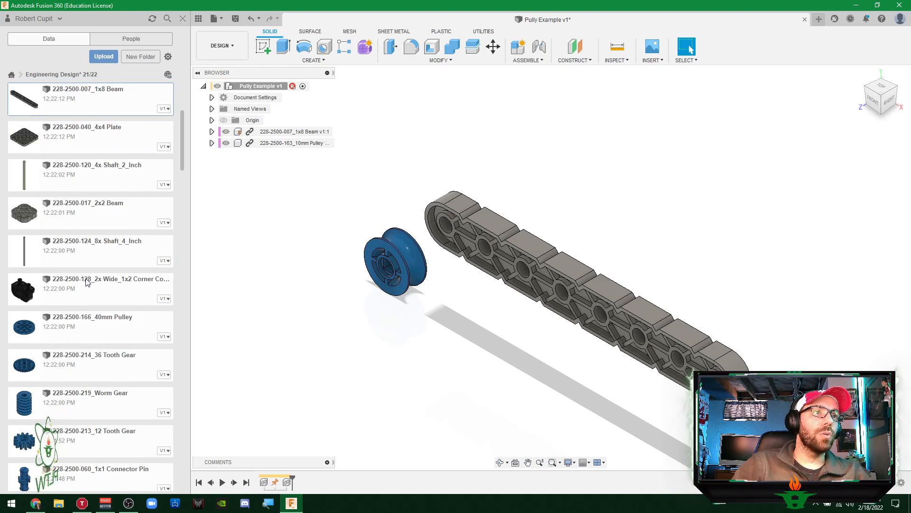
pyautogui.scroll(-1, 89, 284)
pyautogui.moveTo(93, 240); pyautogui.dragTo(589, 200)
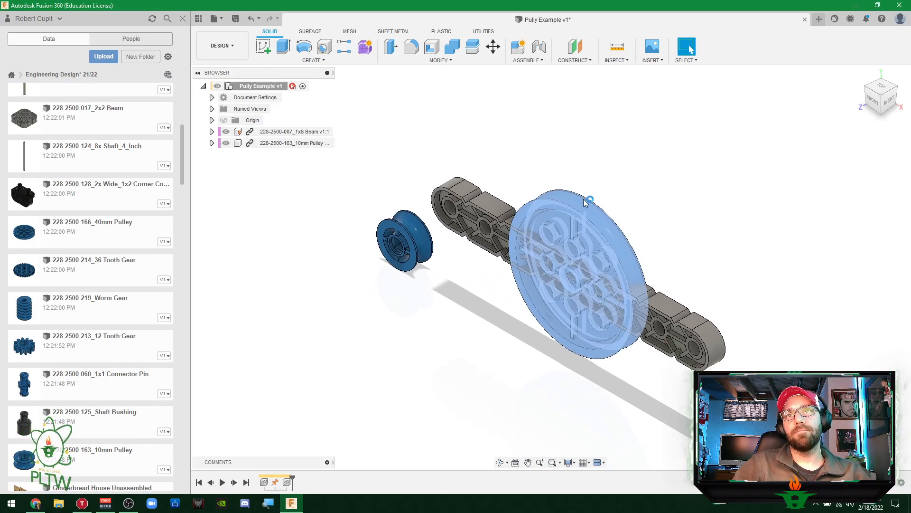
pyautogui.moveTo(582, 300); pyautogui.dragTo(616, 377)
pyautogui.click(769, 304)
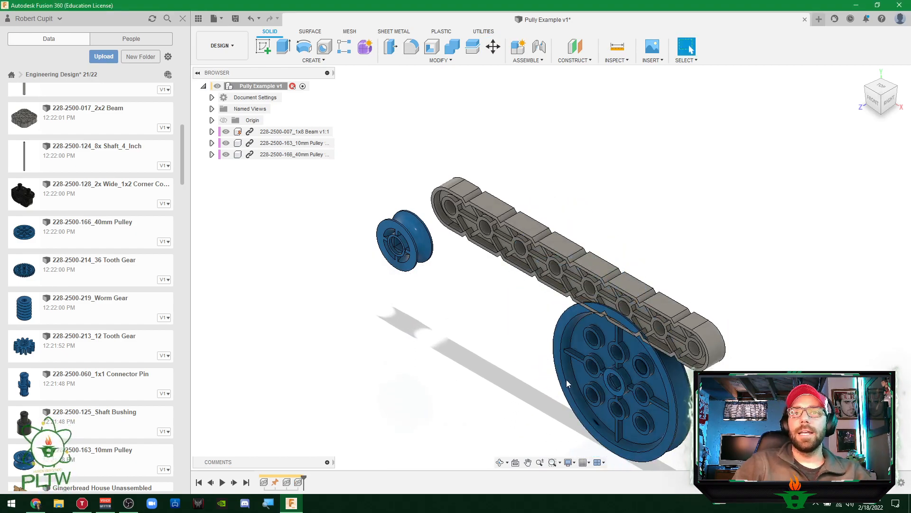
pyautogui.moveTo(649, 398); pyautogui.dragTo(589, 411)
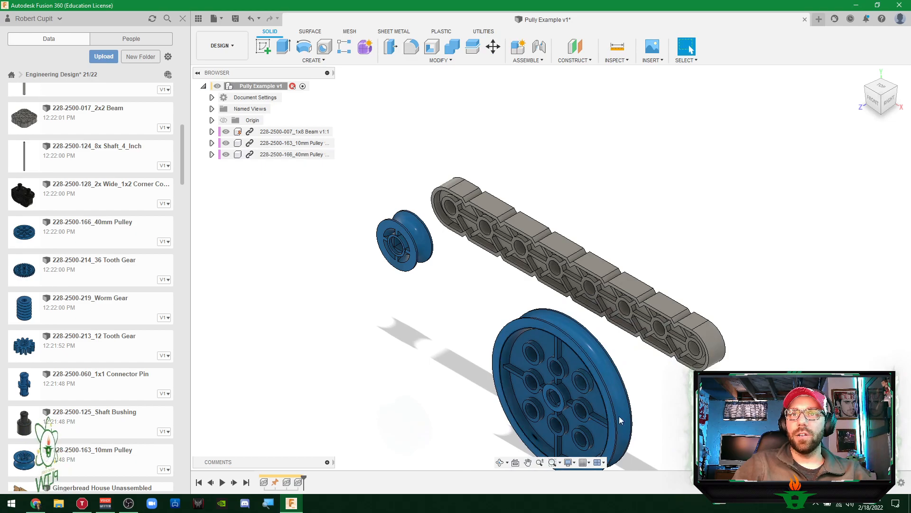
pyautogui.moveTo(472, 431); pyautogui.dragTo(522, 342, button='middle')
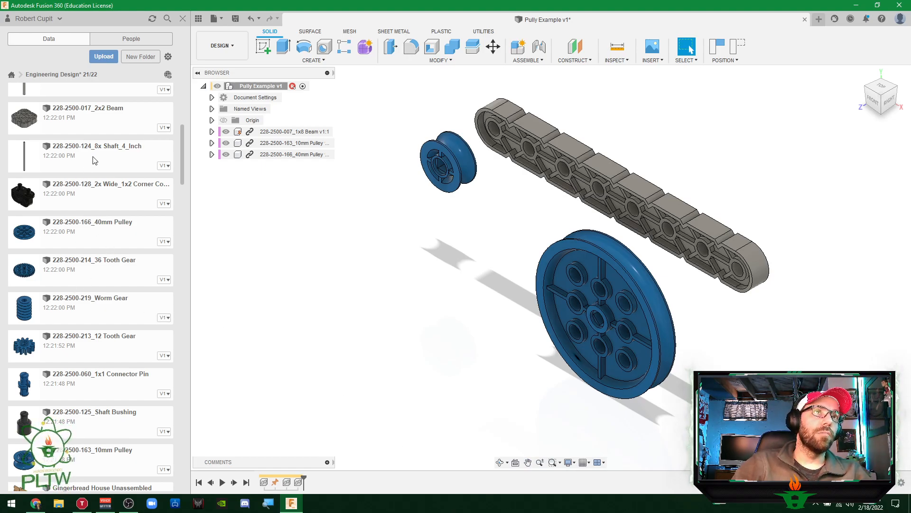
pyautogui.scroll(2, 104, 164)
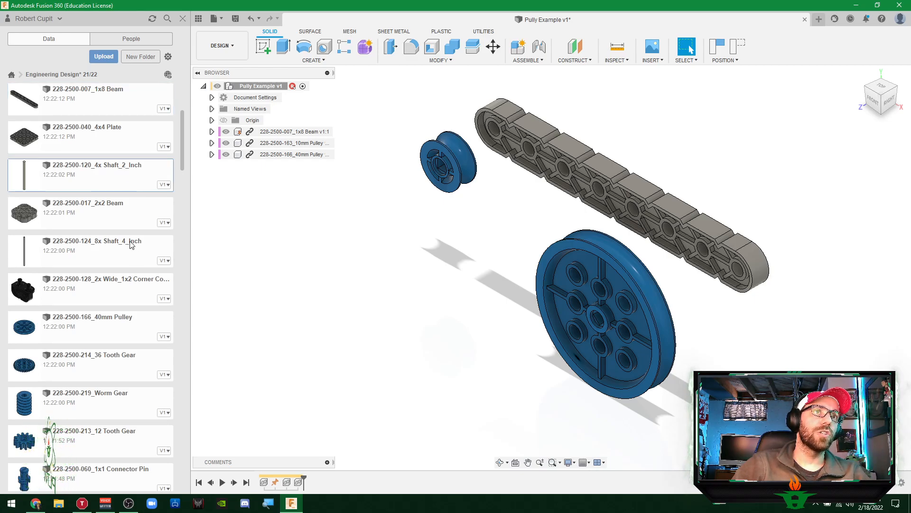
pyautogui.moveTo(114, 193); pyautogui.dragTo(425, 189)
pyautogui.moveTo(574, 233); pyautogui.dragTo(409, 152)
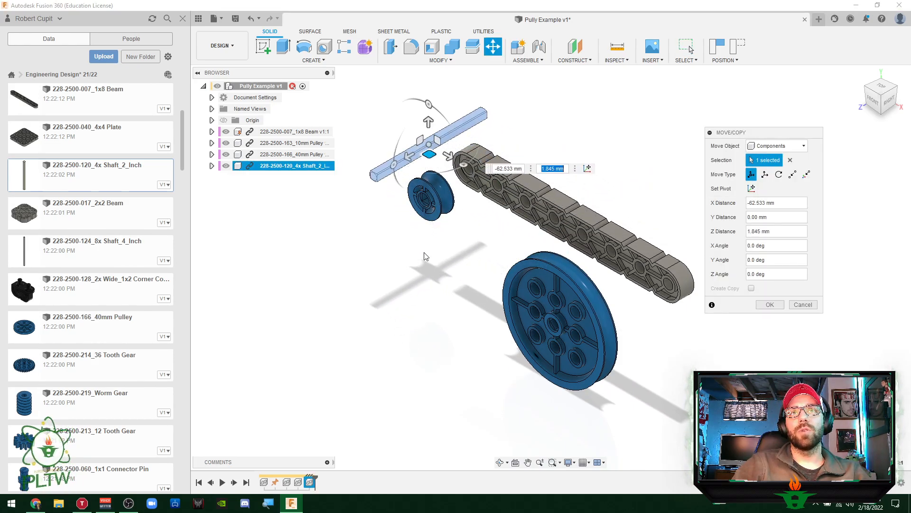
pyautogui.click(769, 304)
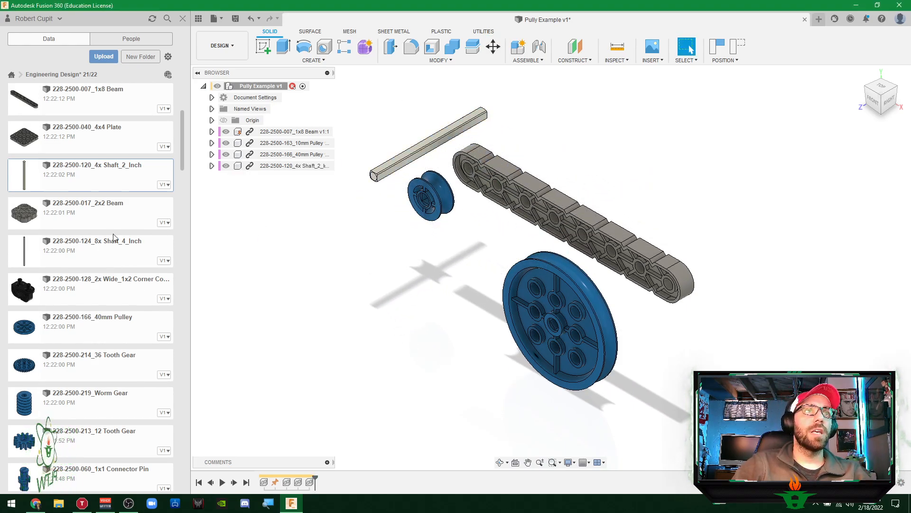
pyautogui.moveTo(122, 179); pyautogui.dragTo(722, 304)
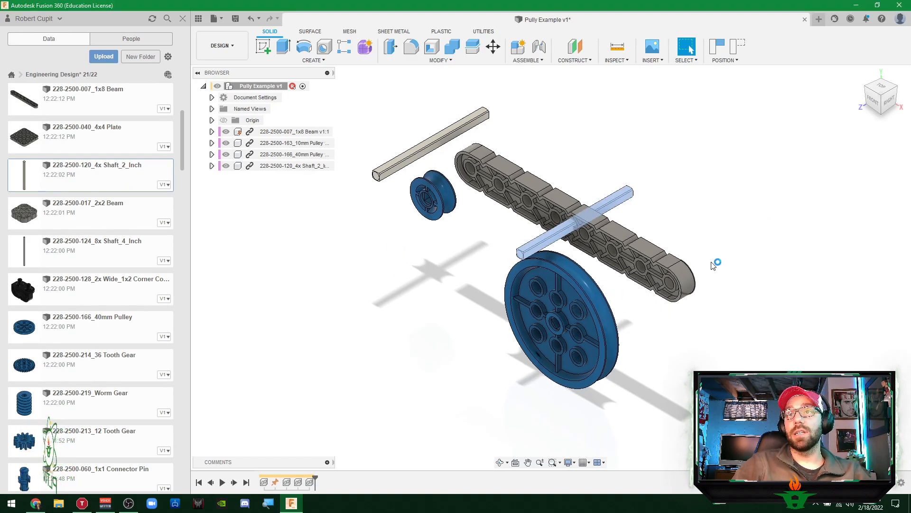
pyautogui.moveTo(576, 232); pyautogui.dragTo(698, 347)
pyautogui.click(776, 308)
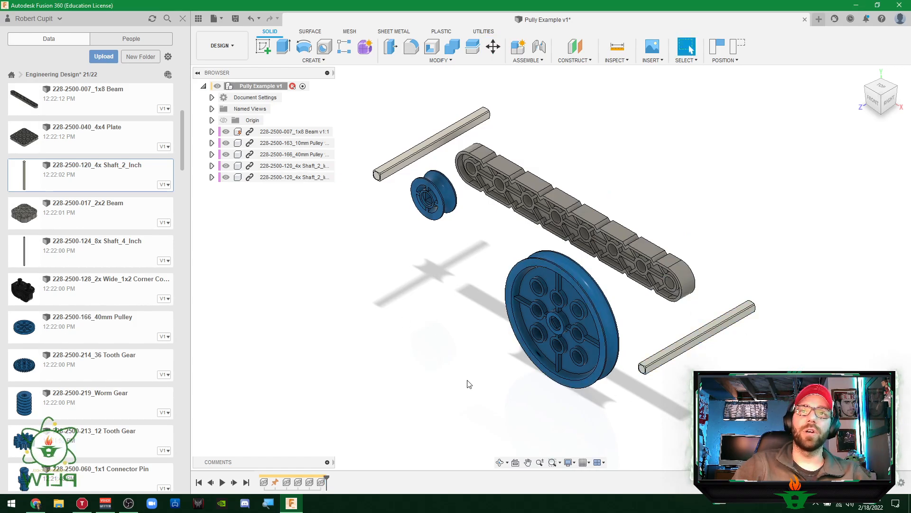
# Hide the project's file list to give the assembly the full modelling area.
pyautogui.moveTo(393, 338); pyautogui.dragTo(380, 341, button='middle')
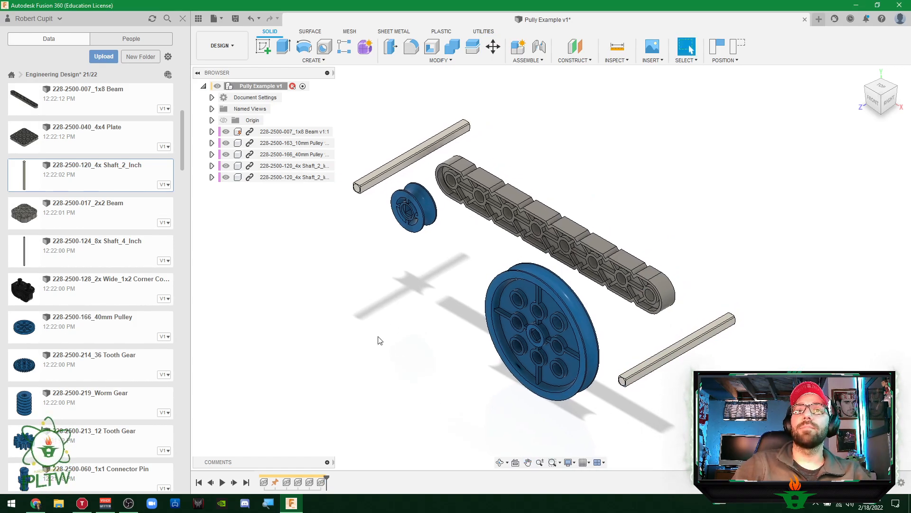
pyautogui.click(183, 18)
pyautogui.moveTo(472, 269); pyautogui.dragTo(501, 266, button='middle')
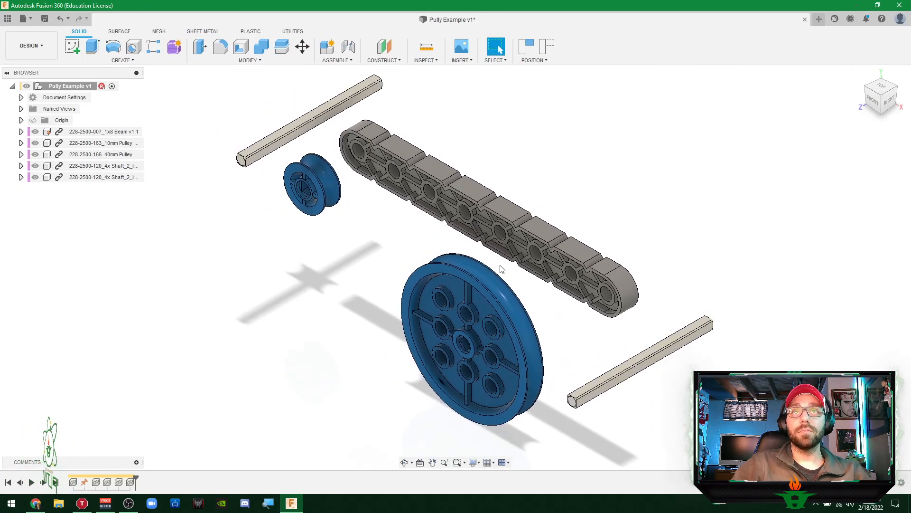
# Joint the end of the shaft beside the 40 mm pulley to the beam's lower end hole with a 30 mm Z offset.
pyautogui.click(348, 46)
pyautogui.scroll(5, 572, 396)
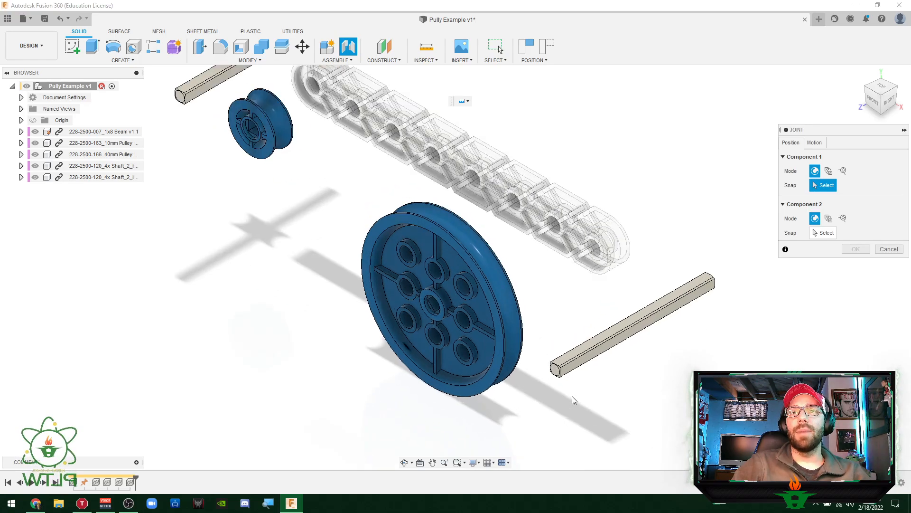
pyautogui.click(548, 362)
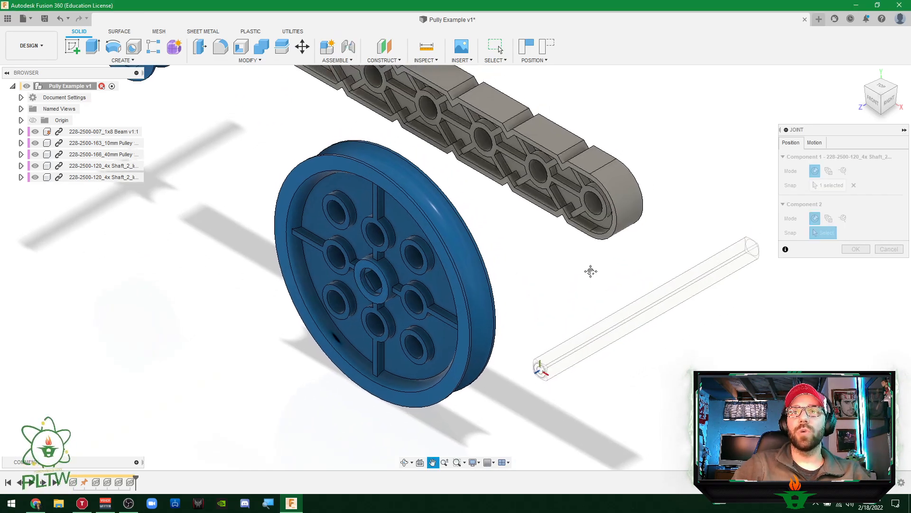
pyautogui.moveTo(593, 267); pyautogui.dragTo(531, 321, button='middle')
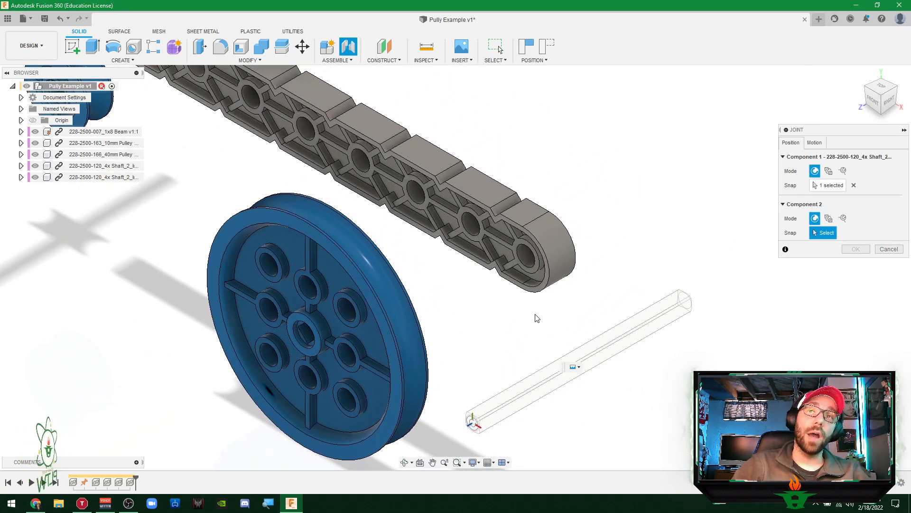
pyautogui.scroll(6, 521, 259)
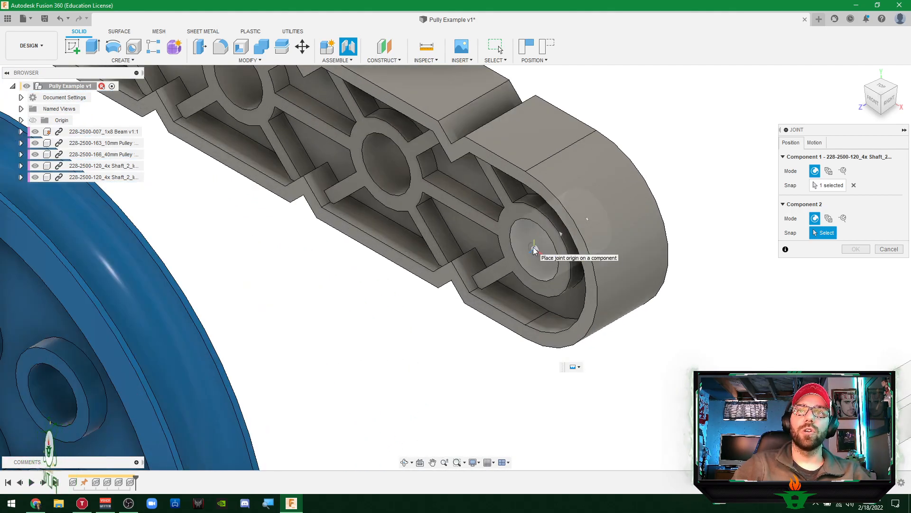
pyautogui.click(534, 247)
pyautogui.scroll(-6, 499, 327)
pyautogui.moveTo(492, 309); pyautogui.dragTo(373, 370)
pyautogui.click(496, 389)
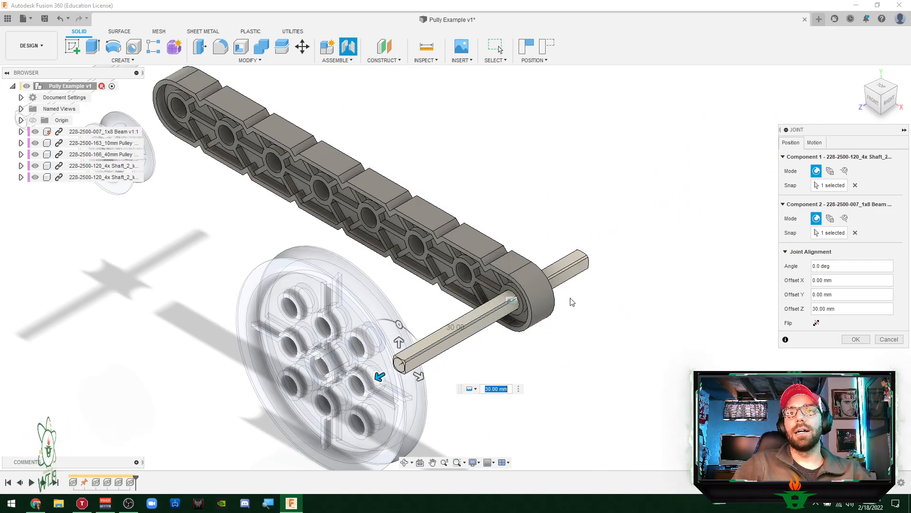
pyautogui.click(855, 339)
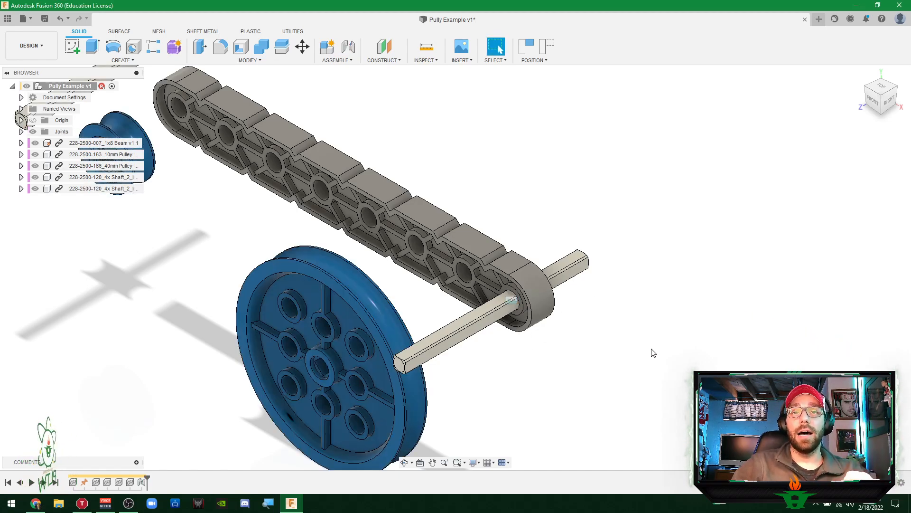
# Edit the lower shaft's joint and change its motion type to Revolute about the Z axis.
pyautogui.rightClick(142, 481)
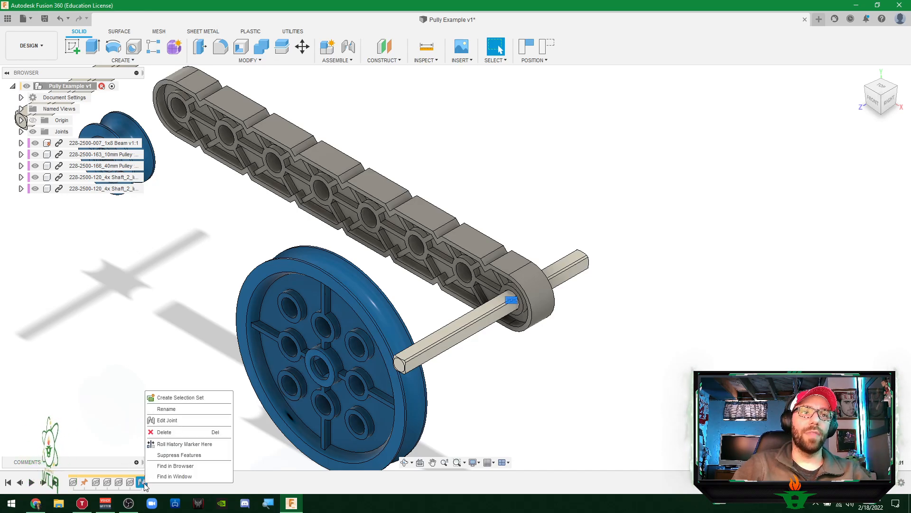
pyautogui.click(167, 421)
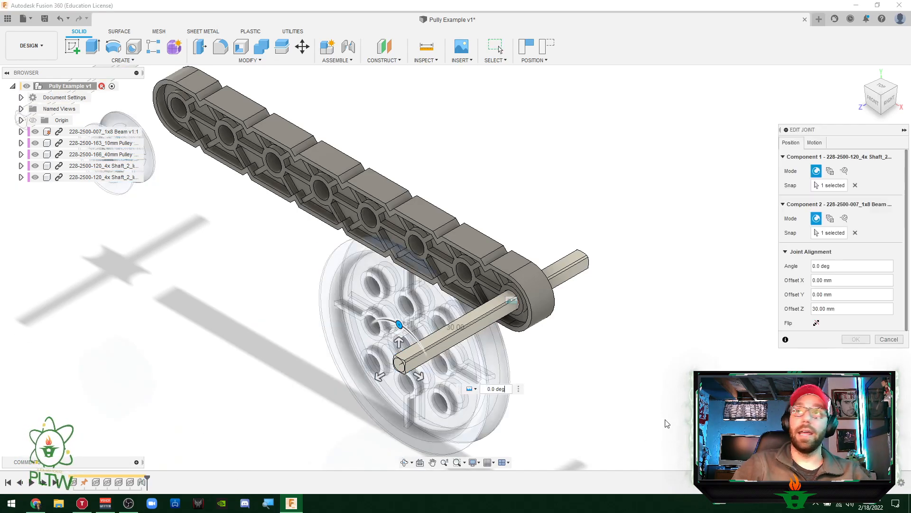
pyautogui.click(821, 144)
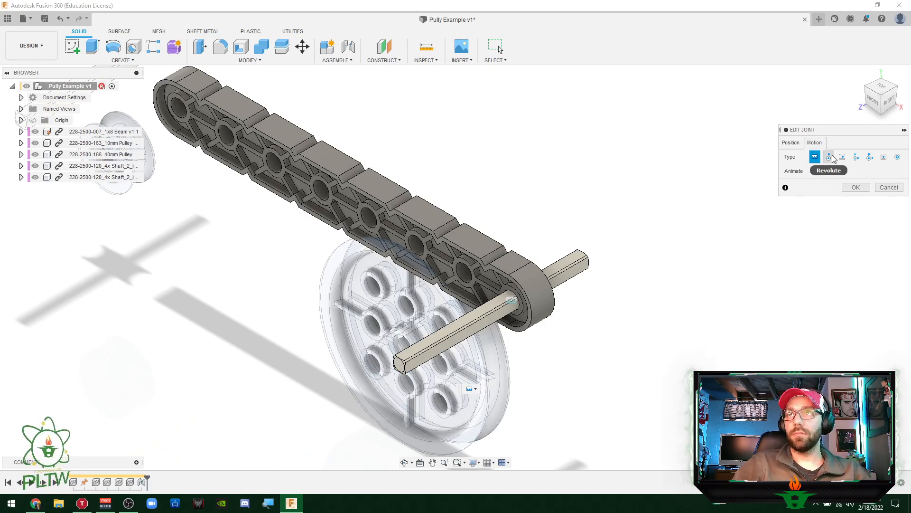
pyautogui.click(829, 157)
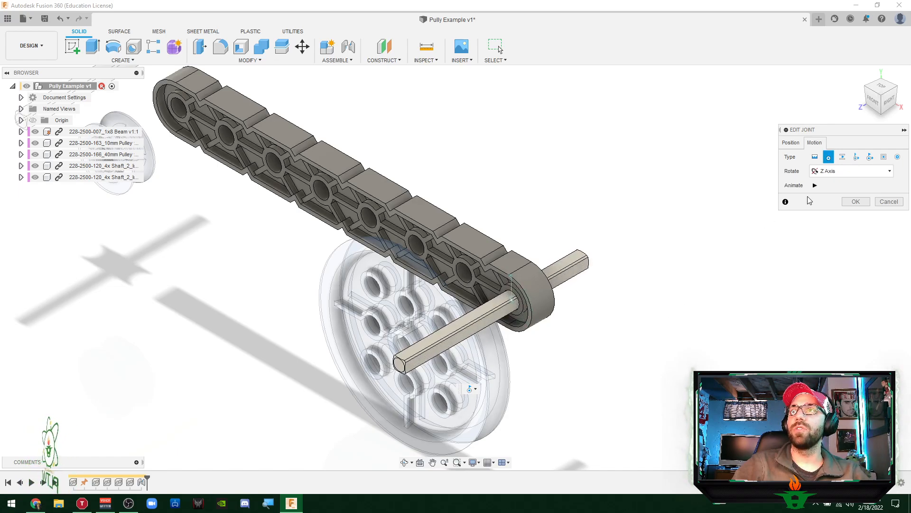
pyautogui.click(862, 204)
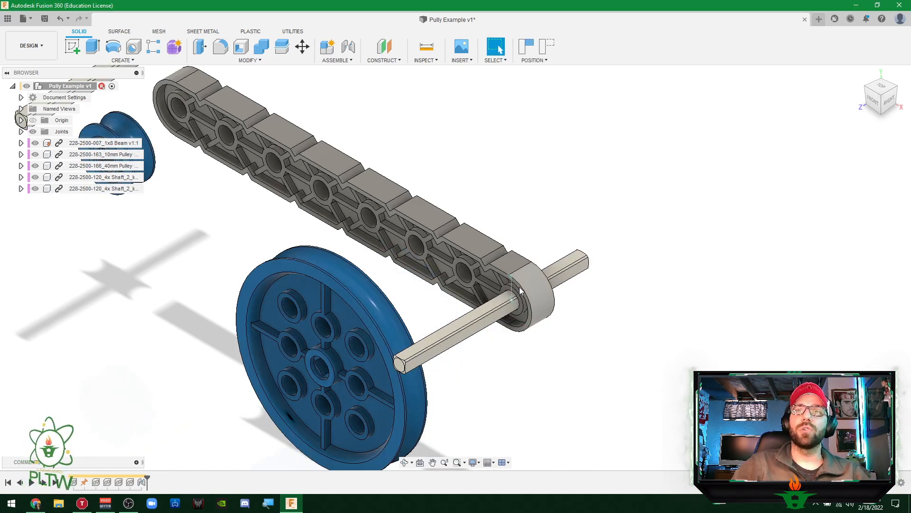
# Create a joint from the other 2-inch shaft's end to the beam's upper end hole with a 30 mm Z offset.
pyautogui.scroll(5, 508, 277)
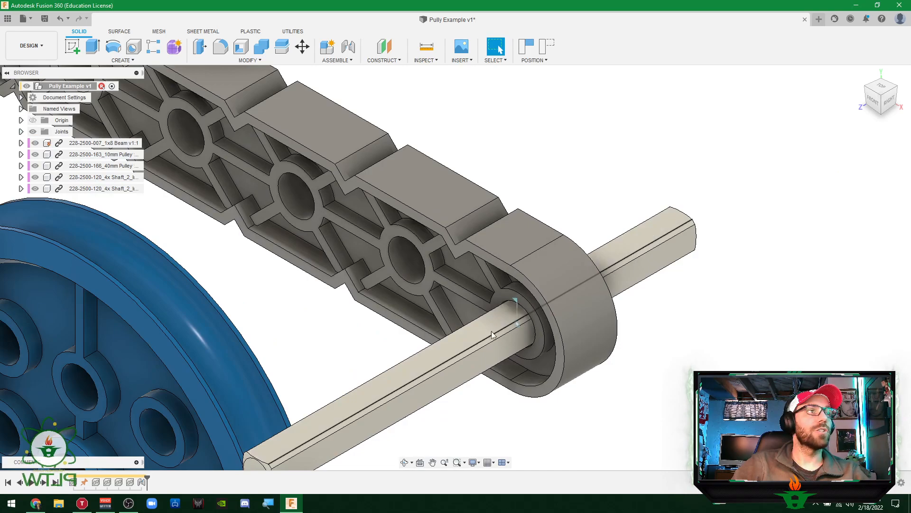
pyautogui.scroll(-3, 474, 324)
pyautogui.scroll(-5, 470, 324)
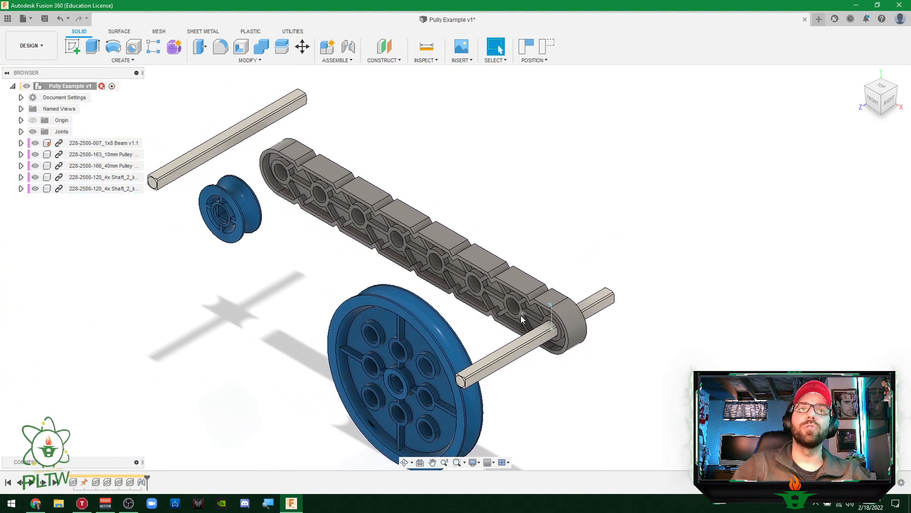
pyautogui.press('j')
pyautogui.scroll(3, 204, 213)
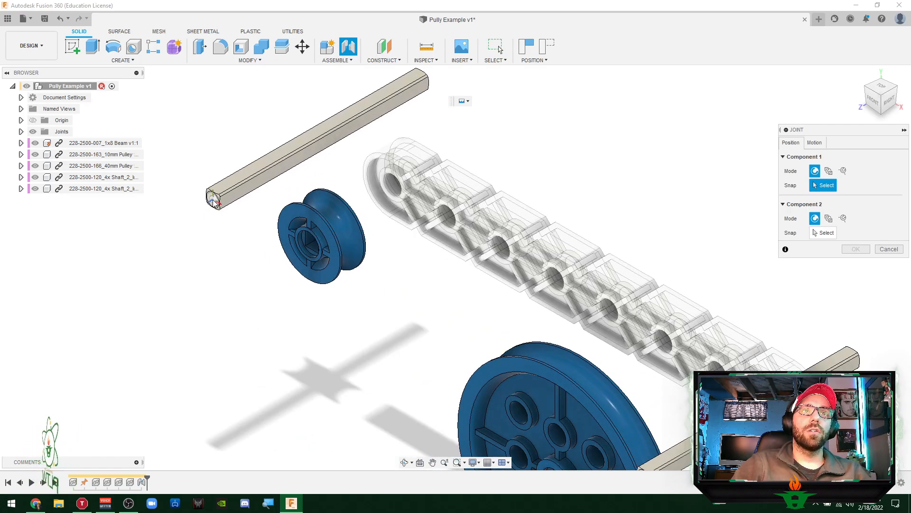
pyautogui.click(215, 201)
pyautogui.scroll(-3, 499, 211)
pyautogui.scroll(3, 498, 211)
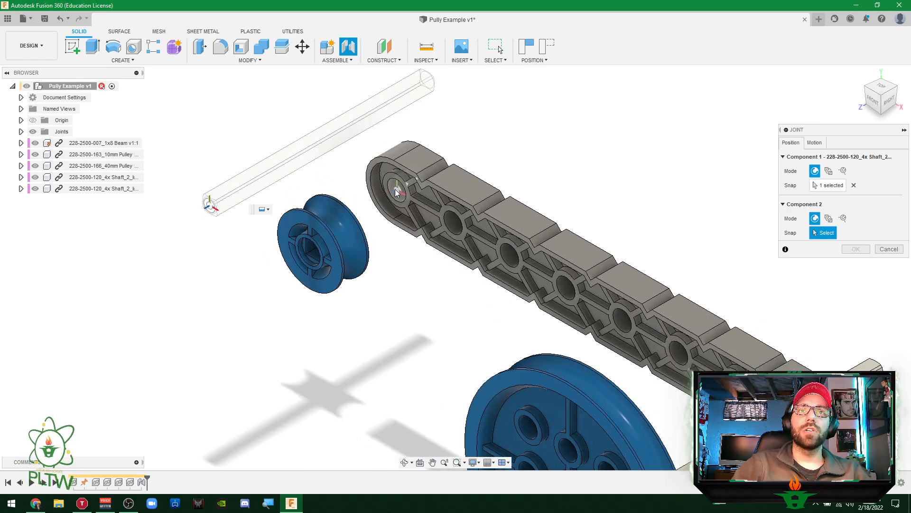
pyautogui.click(397, 192)
pyautogui.moveTo(374, 204); pyautogui.dragTo(243, 279)
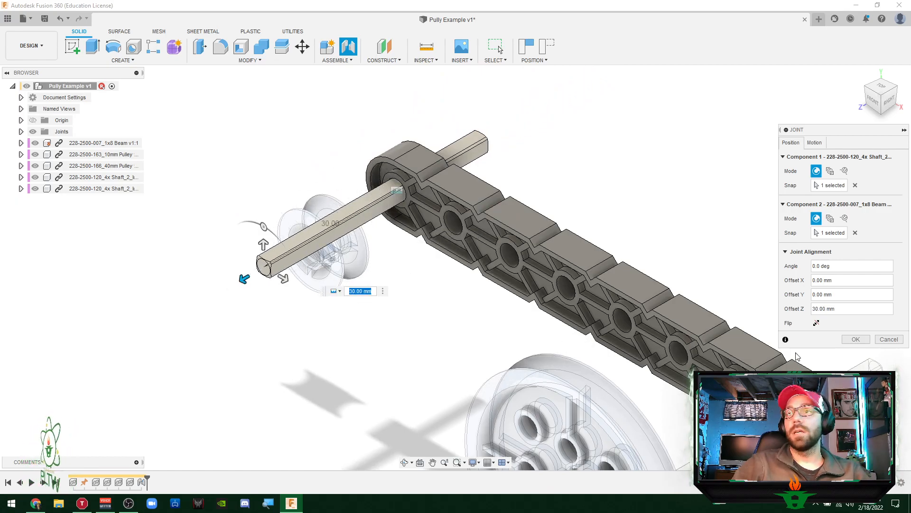
# Set the upper shaft joint's motion type to Revolute and accept the joint.
pyautogui.click(813, 143)
pyautogui.click(828, 158)
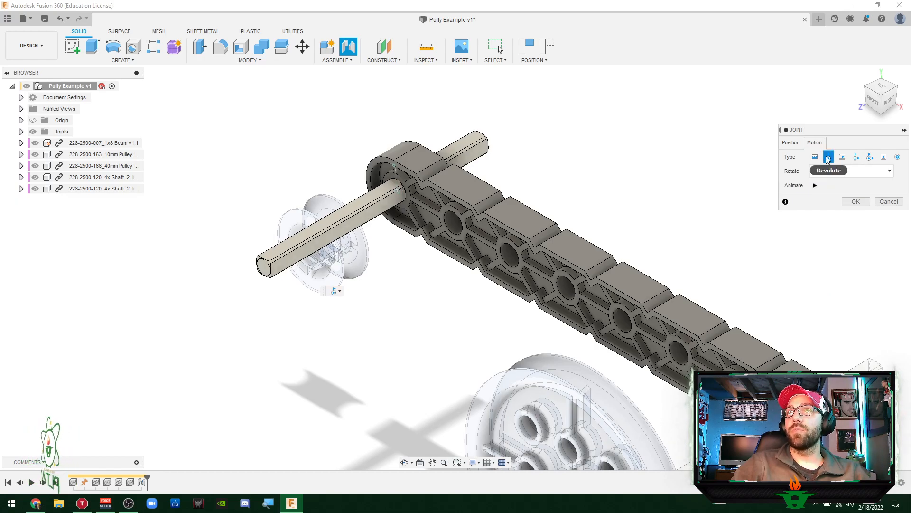
pyautogui.click(856, 201)
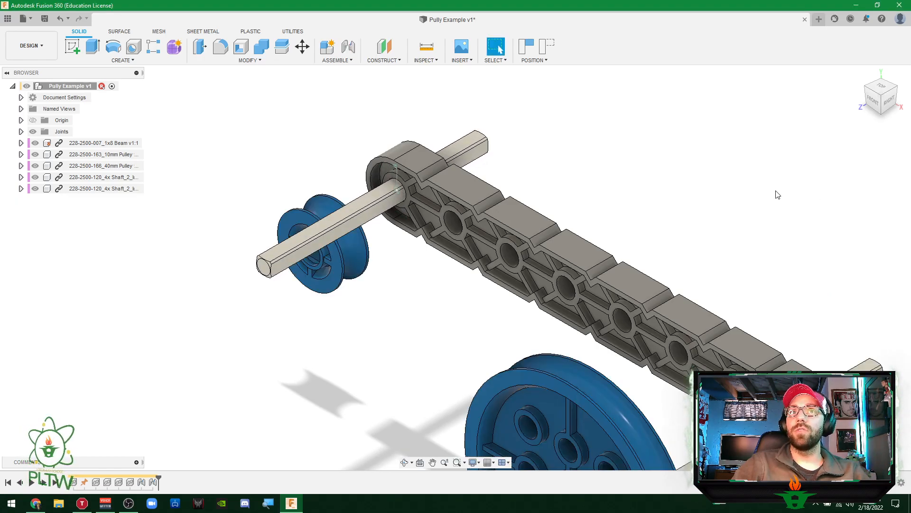
# Move the 40 mm pulley and the 10 mm pulley away from the beam so they clear both shafts.
pyautogui.scroll(-5, 422, 319)
pyautogui.moveTo(428, 350); pyautogui.dragTo(271, 347)
pyautogui.moveTo(316, 248); pyautogui.dragTo(196, 214)
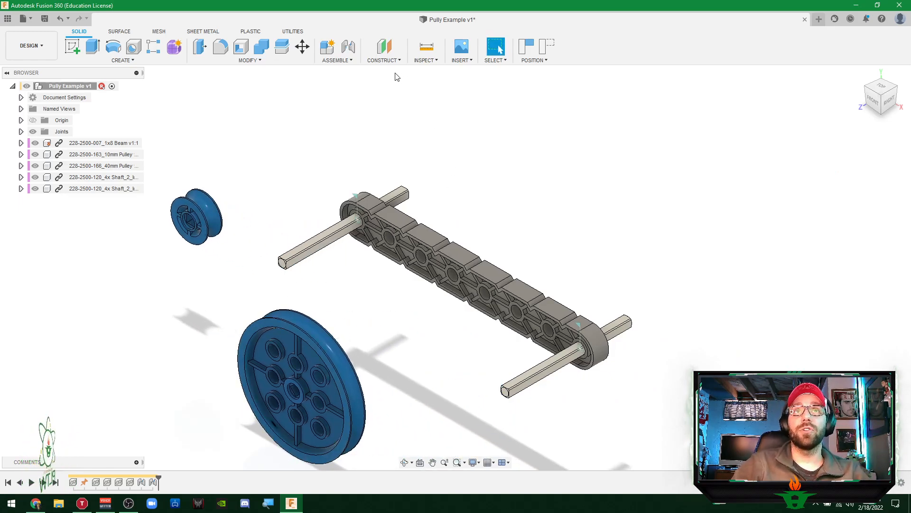
# Capture the moved component positions and create a Motion Link between the two shafts' revolute joints, with both angles at 360 deg.
pyautogui.click(338, 60)
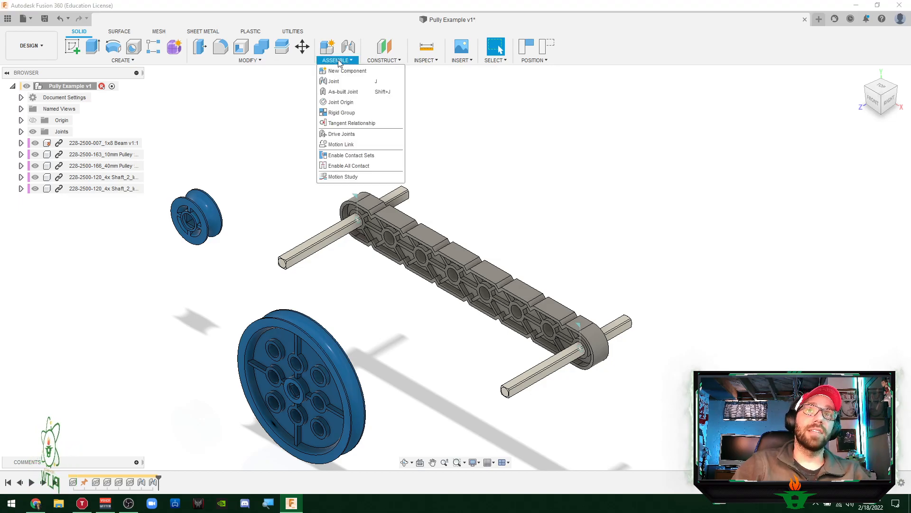
pyautogui.click(343, 145)
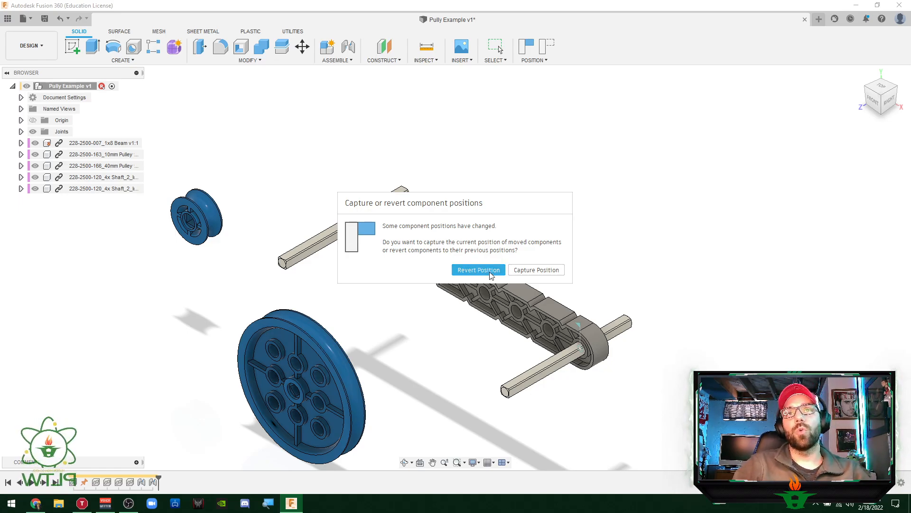
pyautogui.click(540, 270)
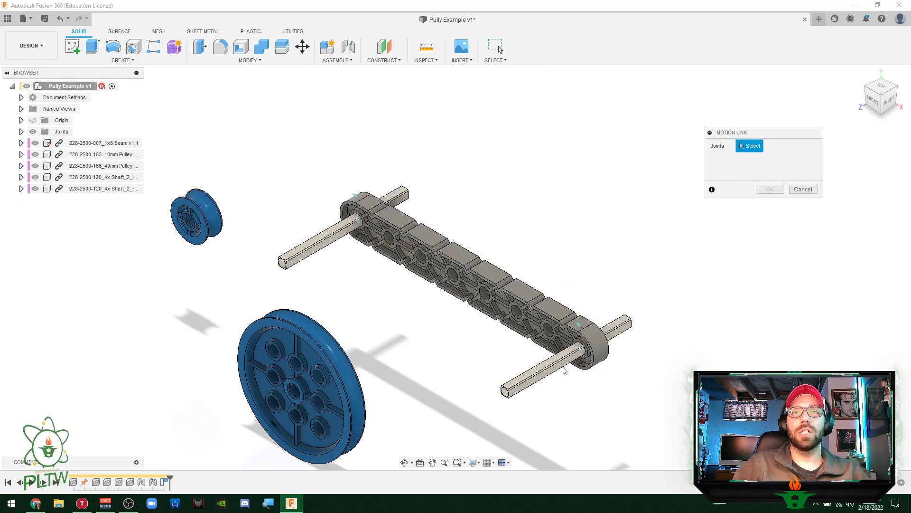
pyautogui.moveTo(729, 135); pyautogui.dragTo(515, 122)
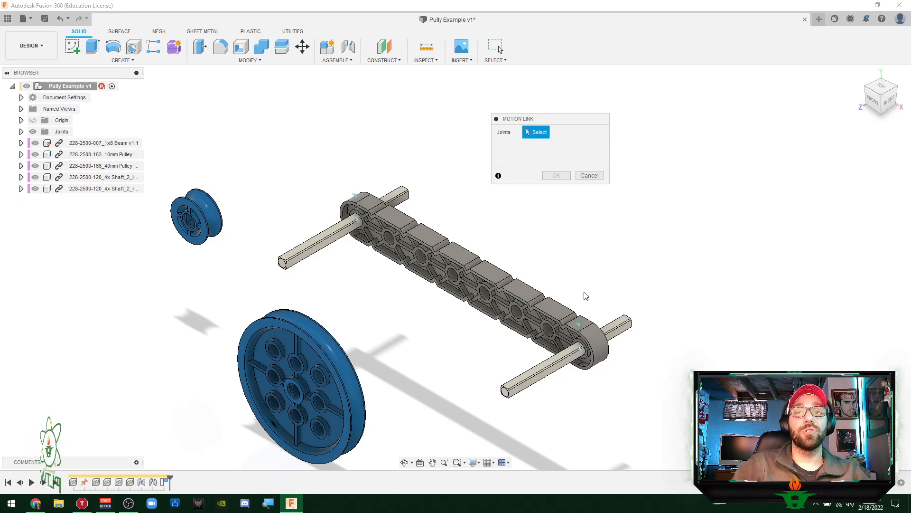
pyautogui.click(580, 331)
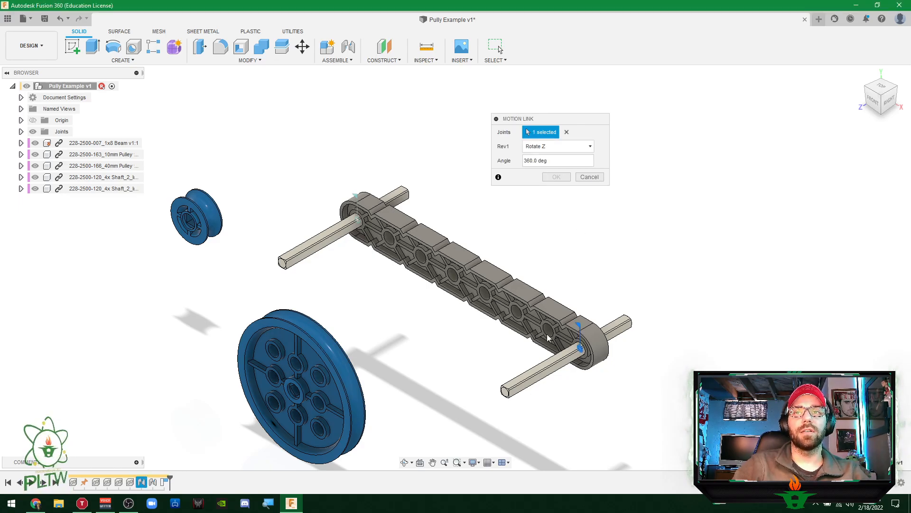
pyautogui.click(355, 197)
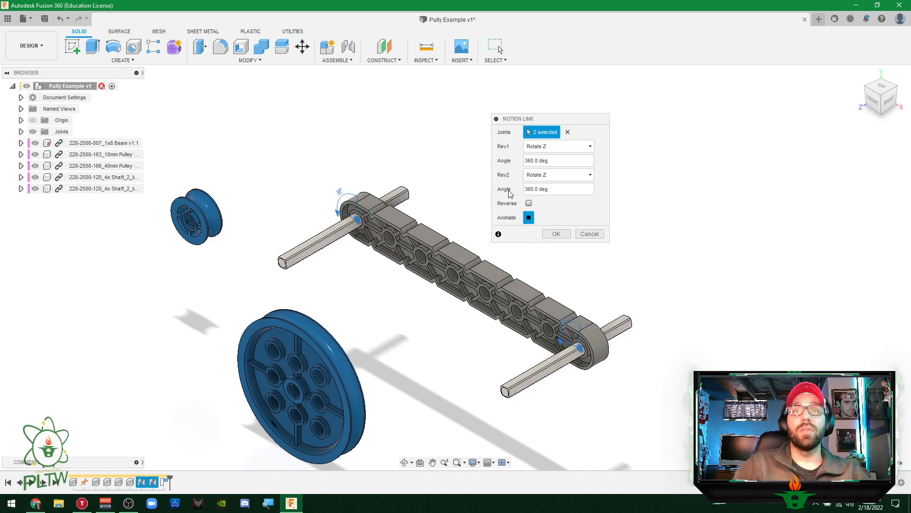
pyautogui.click(557, 234)
# Joint the 10 mm pulley's centre to the upper shaft's free end with a -20 mm Z offset along the shaft.
pyautogui.click(349, 46)
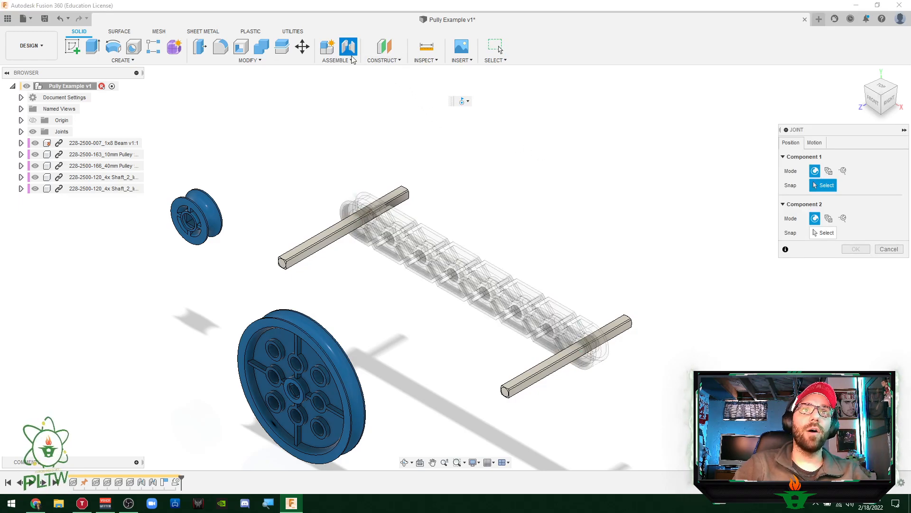
pyautogui.scroll(5, 190, 220)
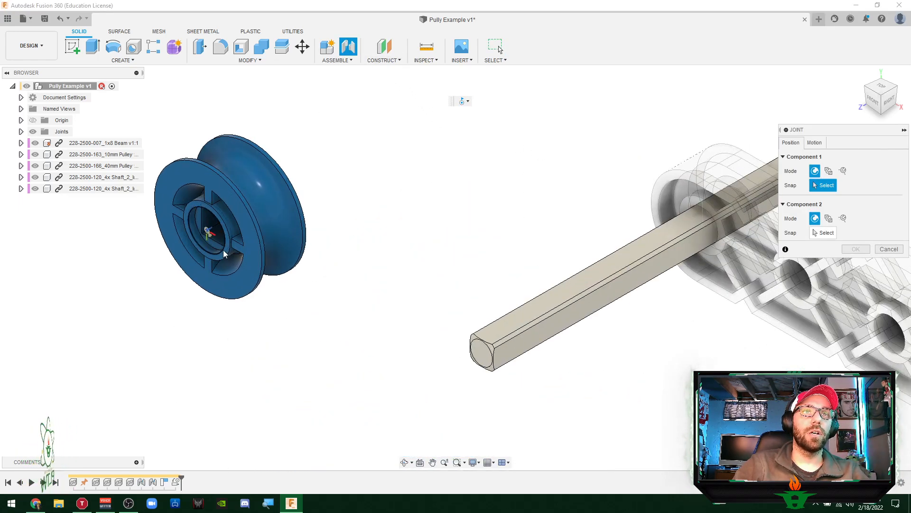
pyautogui.click(195, 222)
pyautogui.scroll(-3, 451, 254)
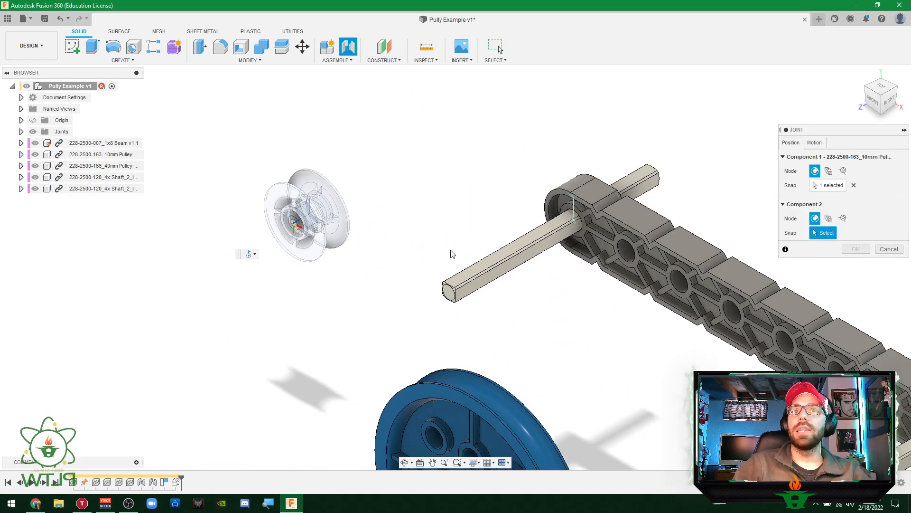
pyautogui.click(451, 294)
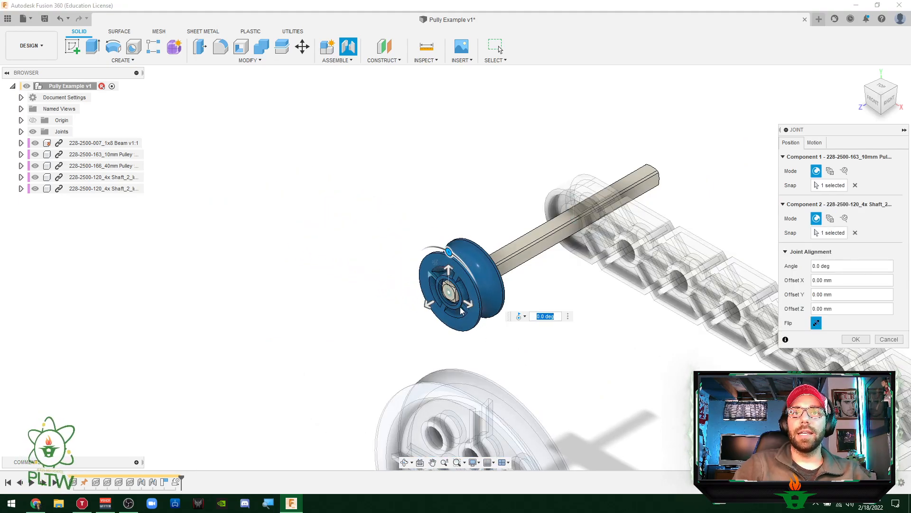
pyautogui.moveTo(429, 304); pyautogui.dragTo(512, 255)
pyautogui.click(859, 339)
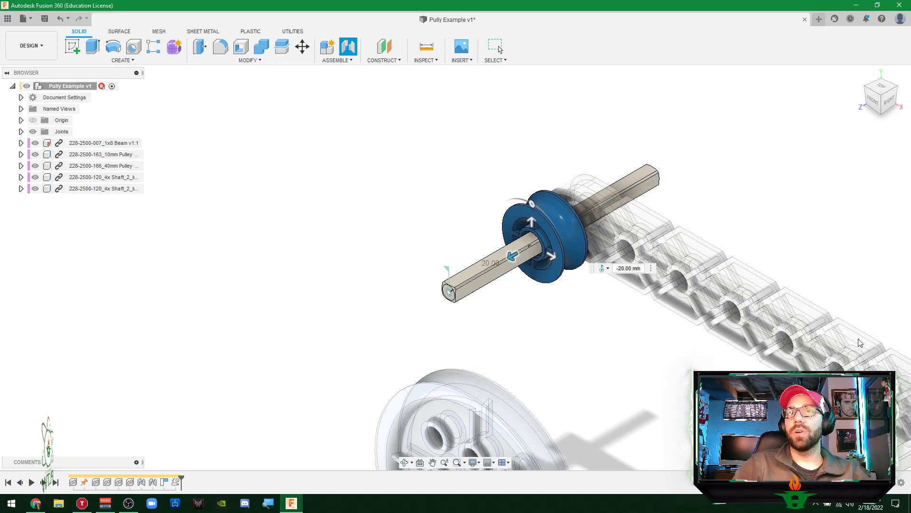
pyautogui.click(348, 46)
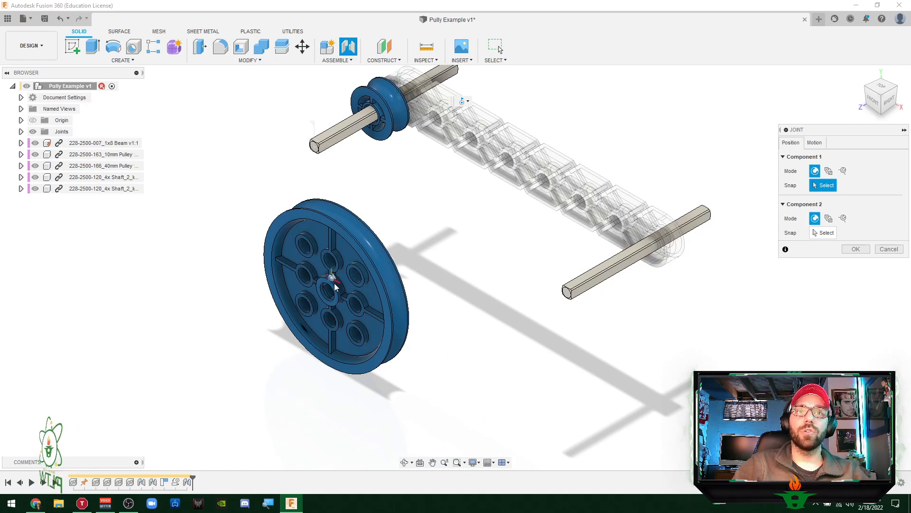
pyautogui.click(332, 295)
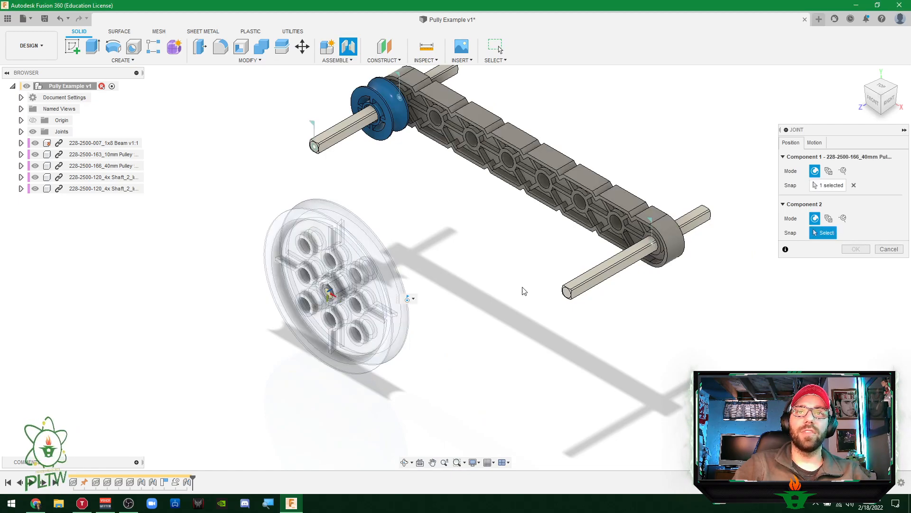
pyautogui.click(567, 293)
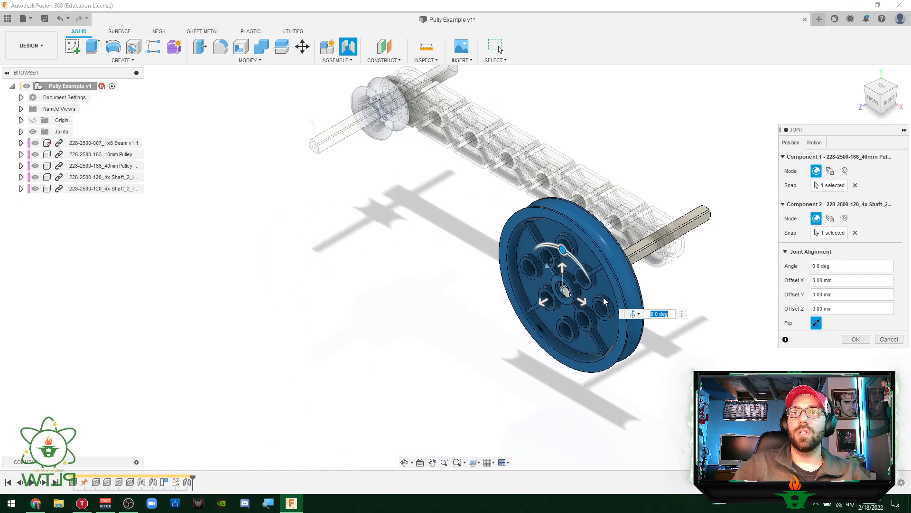
pyautogui.click(886, 340)
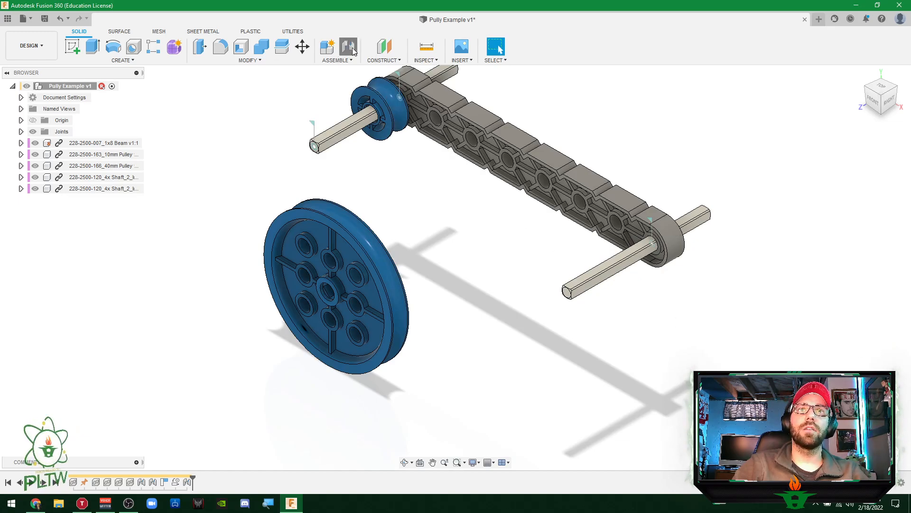
# Joint the 40 mm pulley's centre to the lower shaft's free end with a -20 mm Z offset along the shaft.
pyautogui.press('j')
pyautogui.scroll(5, 320, 258)
pyautogui.click(323, 322)
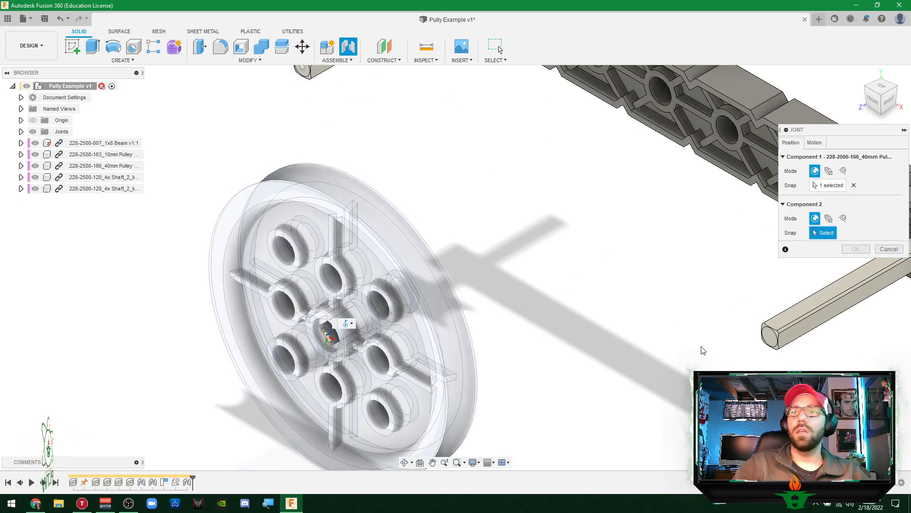
pyautogui.click(769, 336)
pyautogui.scroll(-6, 728, 344)
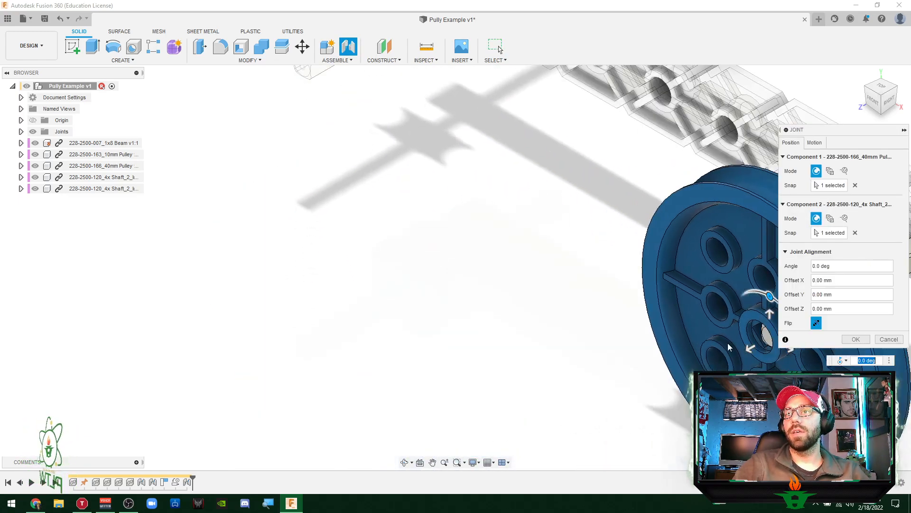
pyautogui.moveTo(482, 333); pyautogui.dragTo(553, 306)
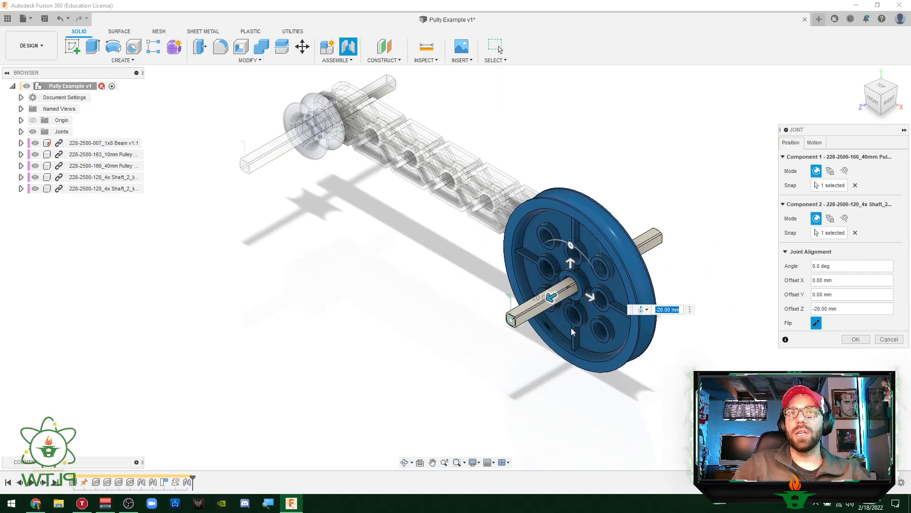
pyautogui.click(868, 342)
pyautogui.moveTo(340, 224); pyautogui.dragTo(360, 297, button='middle')
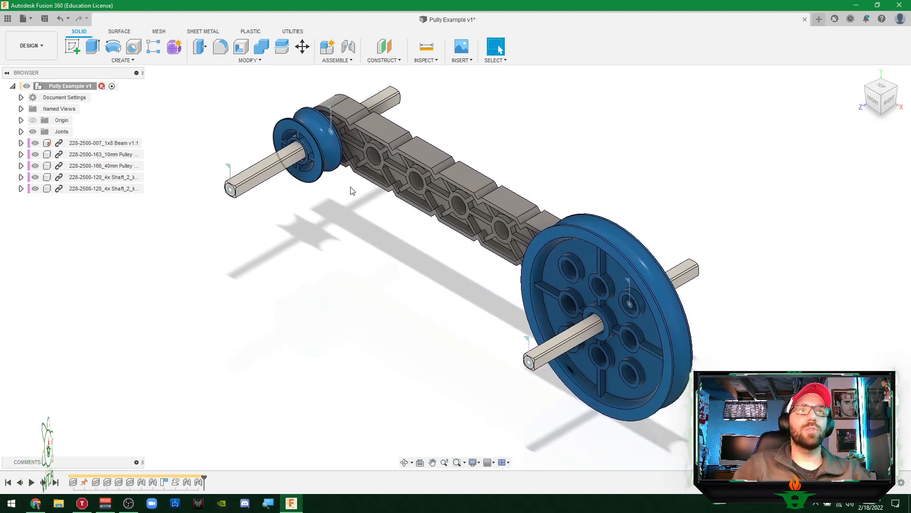
# Edit the joint between the 40 mm pulley and the lower shaft, setting its motion type to Rigid.
pyautogui.click(21, 132)
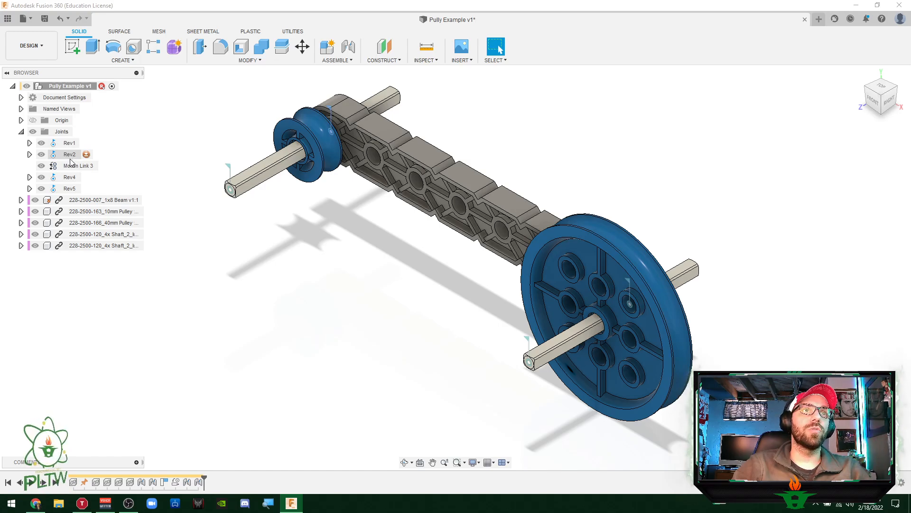
pyautogui.doubleClick(200, 482)
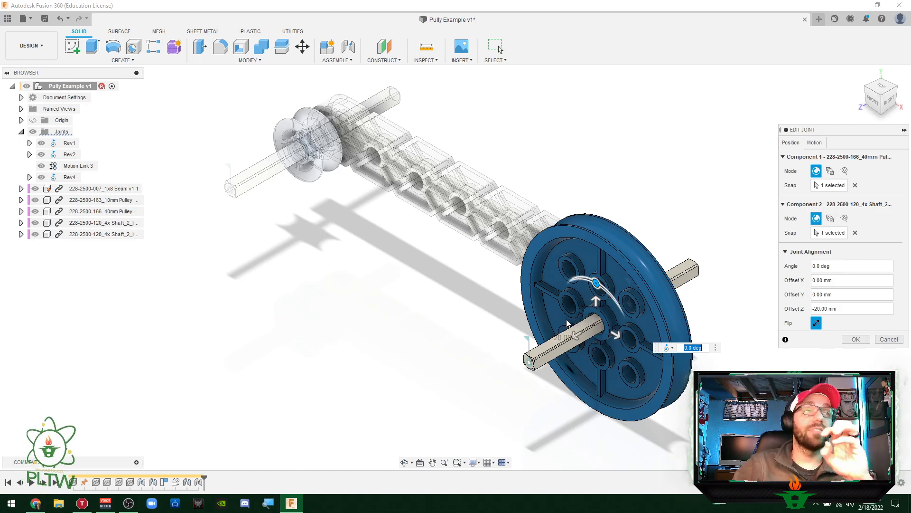
pyautogui.click(815, 142)
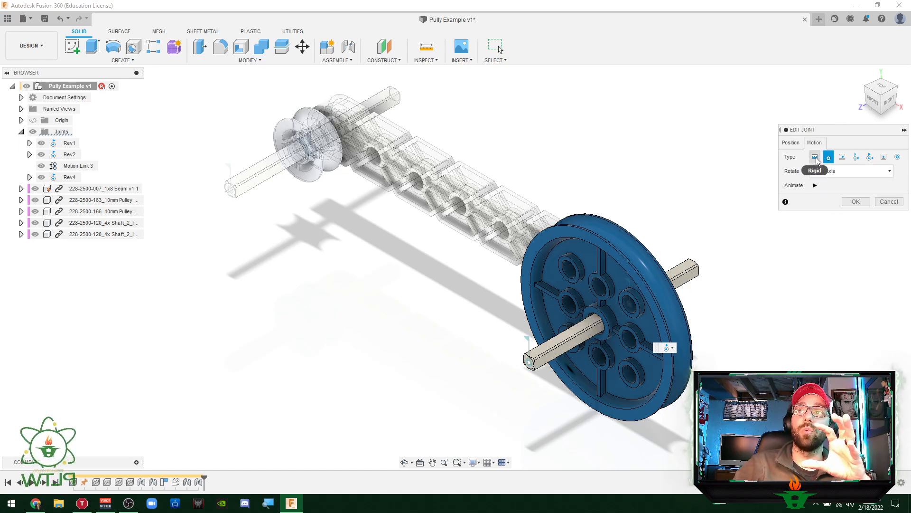
pyautogui.click(816, 157)
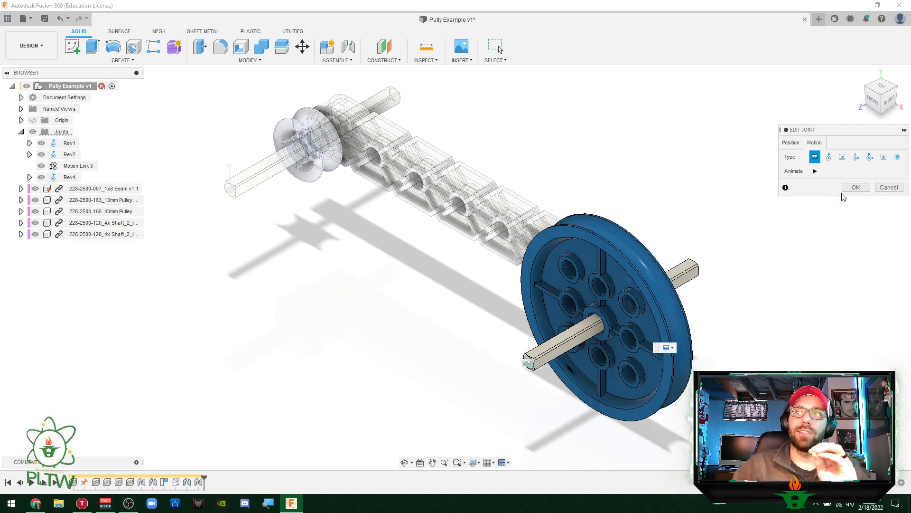
pyautogui.click(855, 187)
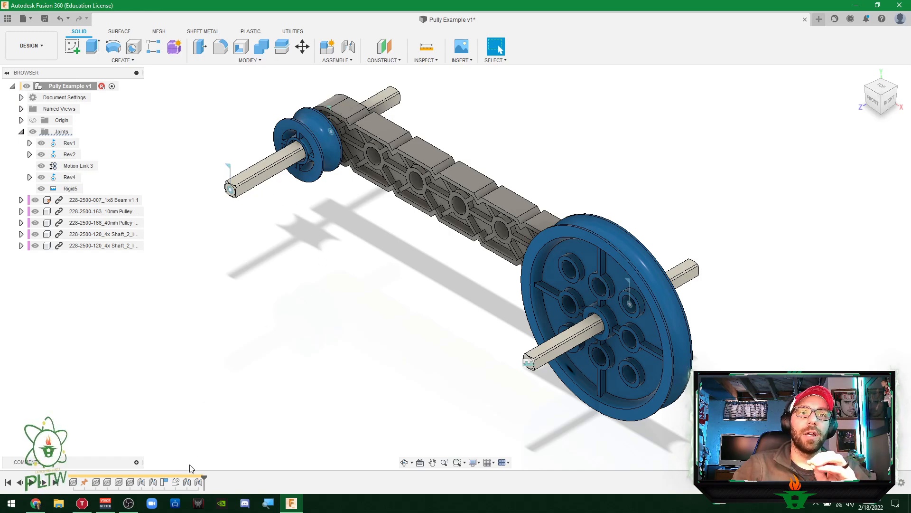
# Change the motion type of the joint between the 10 mm pulley and the upper shaft to Rigid.
pyautogui.doubleClick(187, 483)
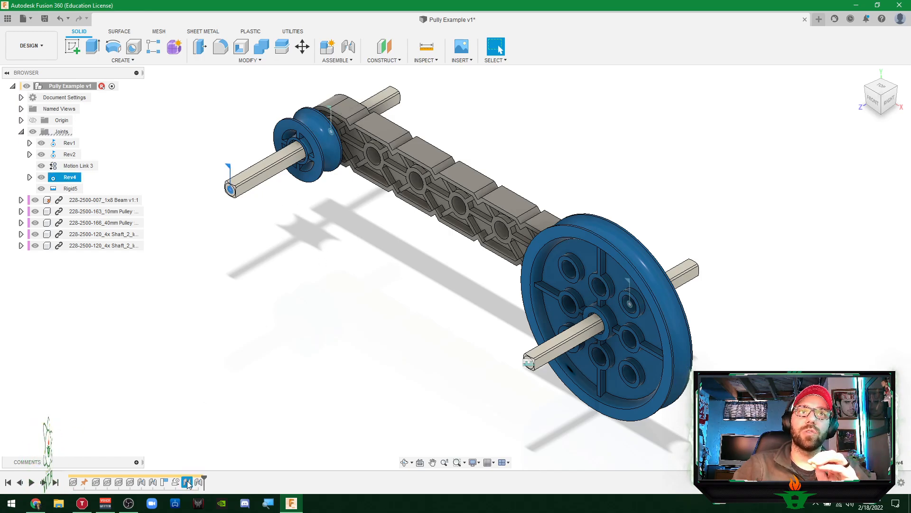
pyautogui.click(815, 142)
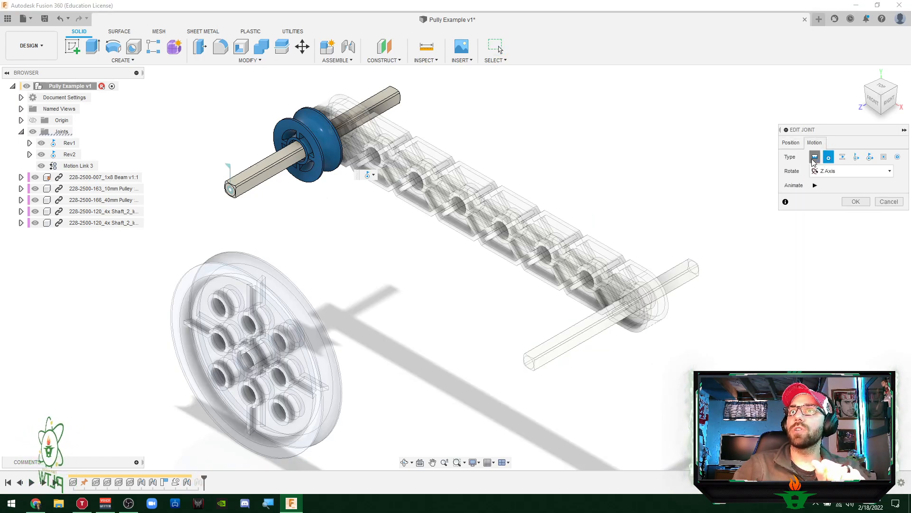
pyautogui.click(815, 157)
pyautogui.click(850, 189)
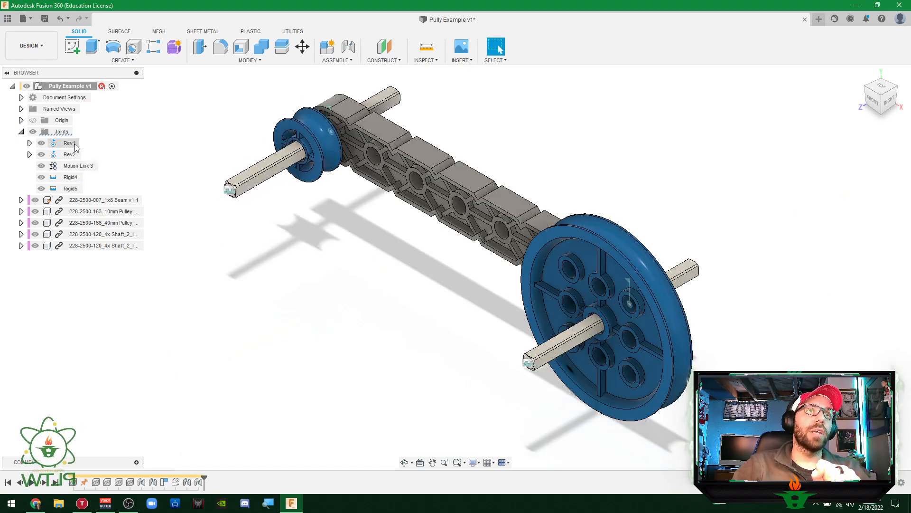
# Animate the whole model from the upper shaft's revolute joint, Rev2, and stop the animation after checking the motion.
pyautogui.rightClick(70, 157)
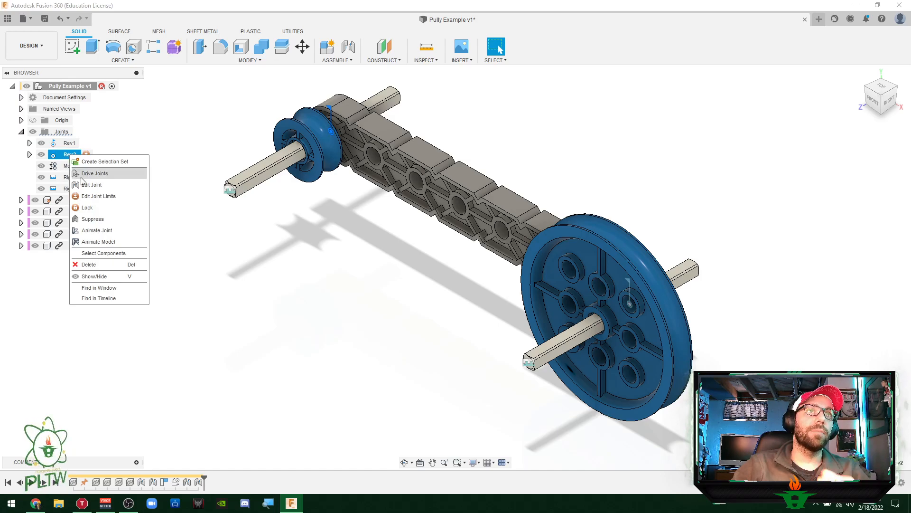
pyautogui.click(99, 242)
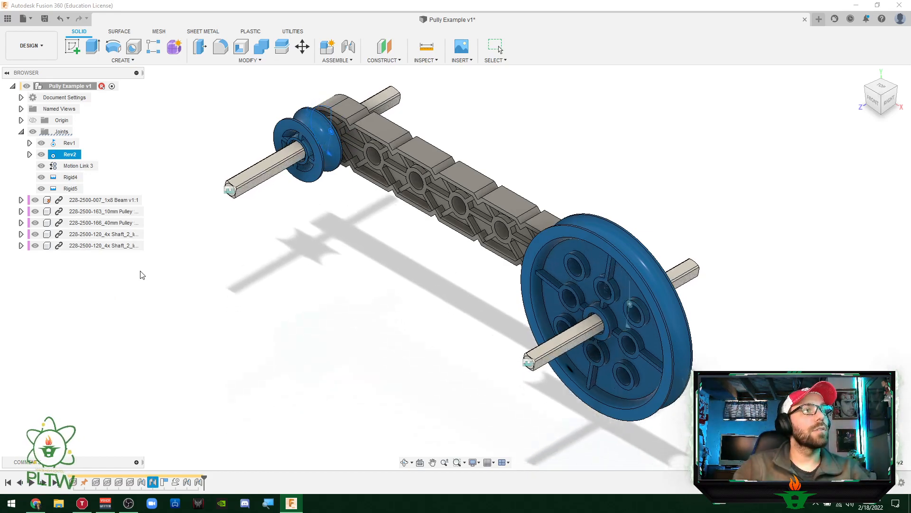
pyautogui.press('Escape')
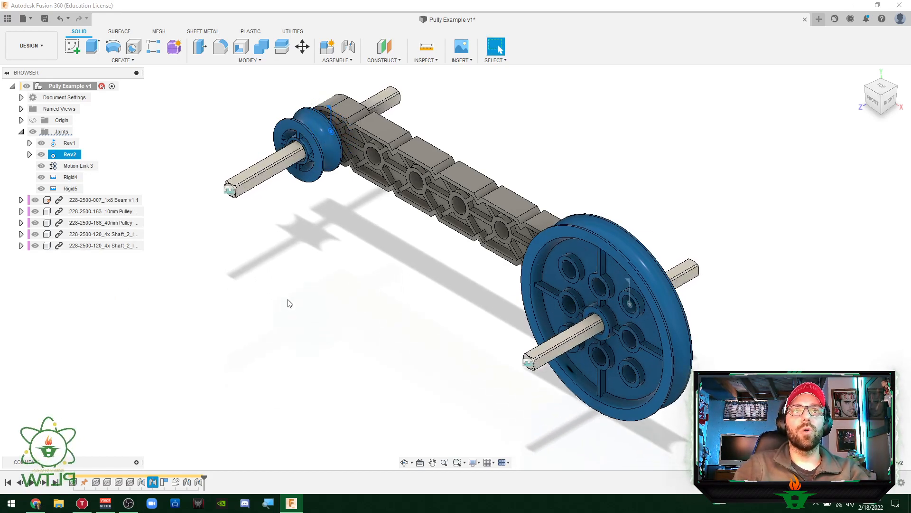